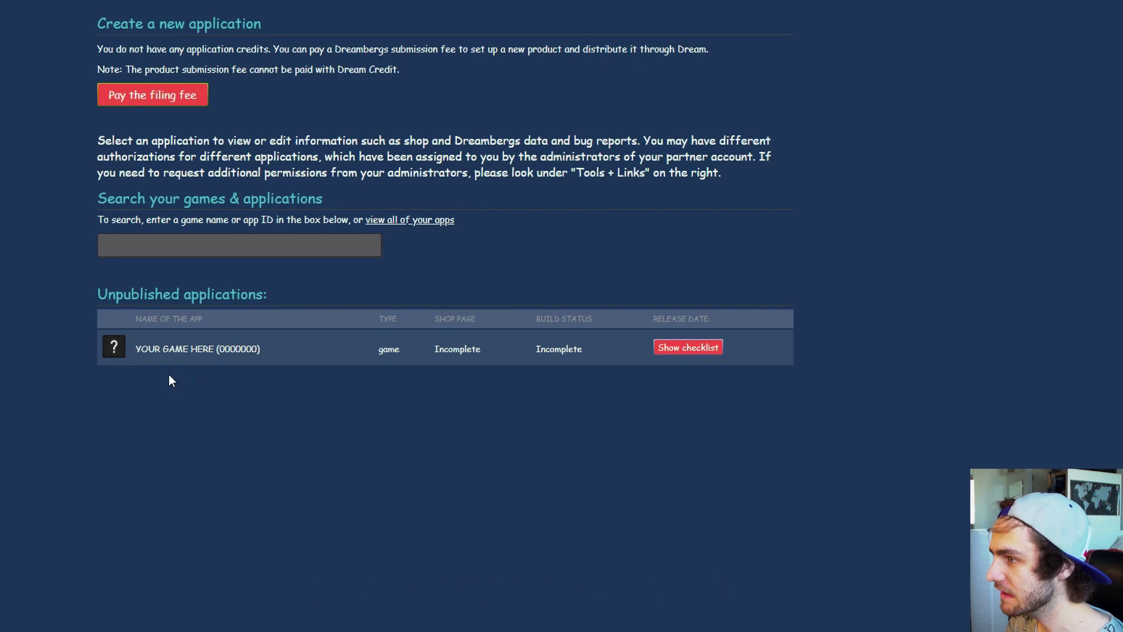
Go to the App Admin overview for the YOUR GAME HERE (0000000) placeholder application
click(260, 409)
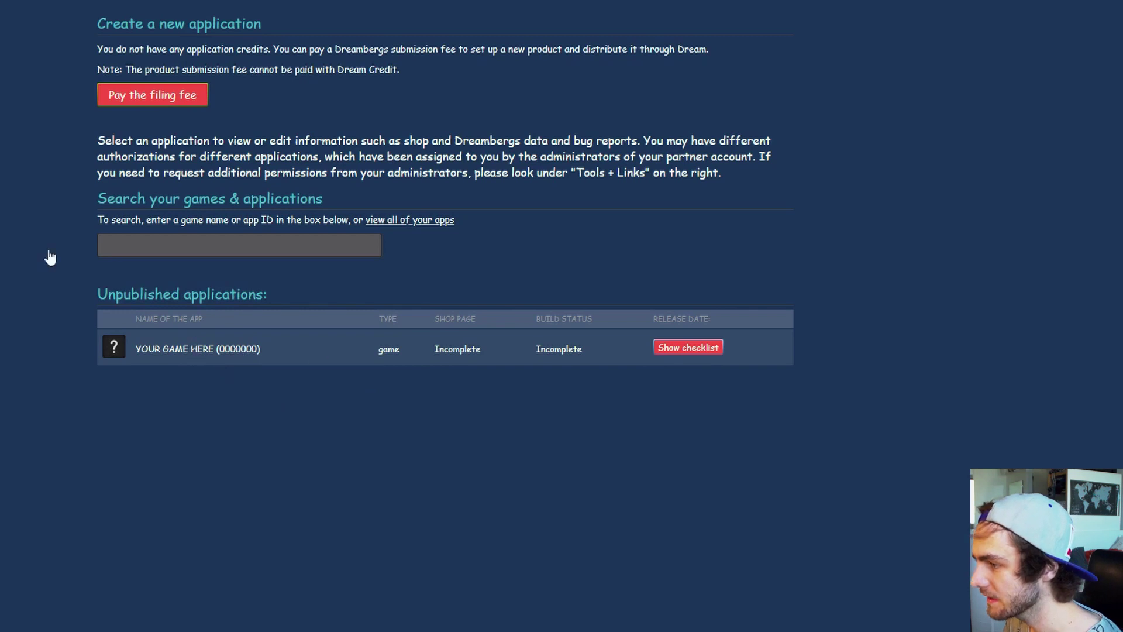
click(111, 280)
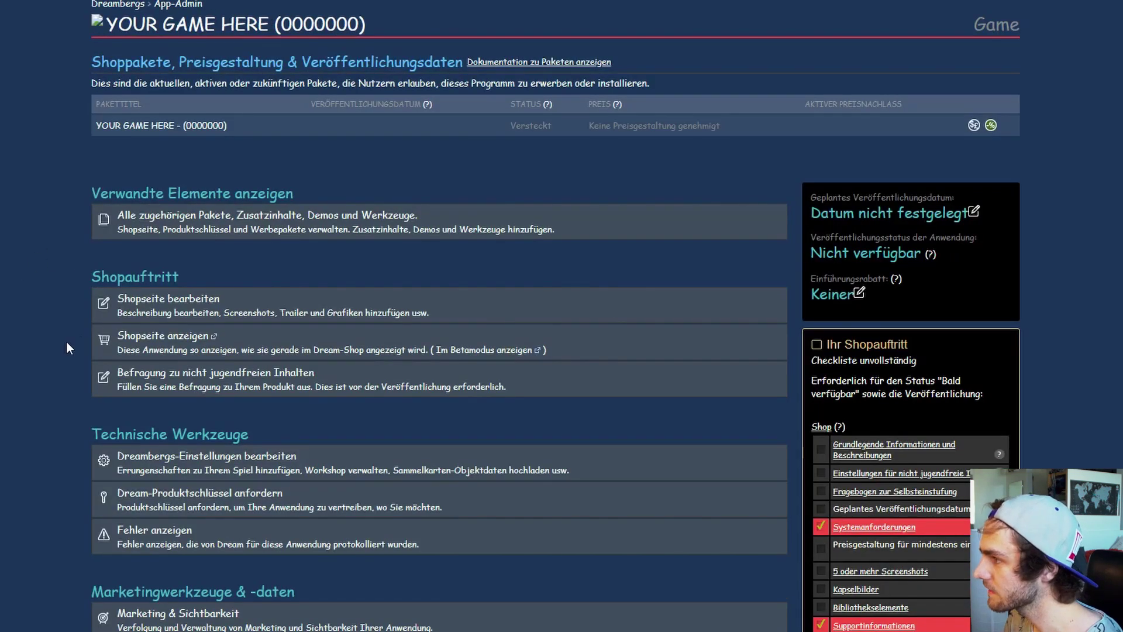
scroll(66, 342, down, 3)
scroll(75, 220, down, 6)
scroll(119, 228, up, 5)
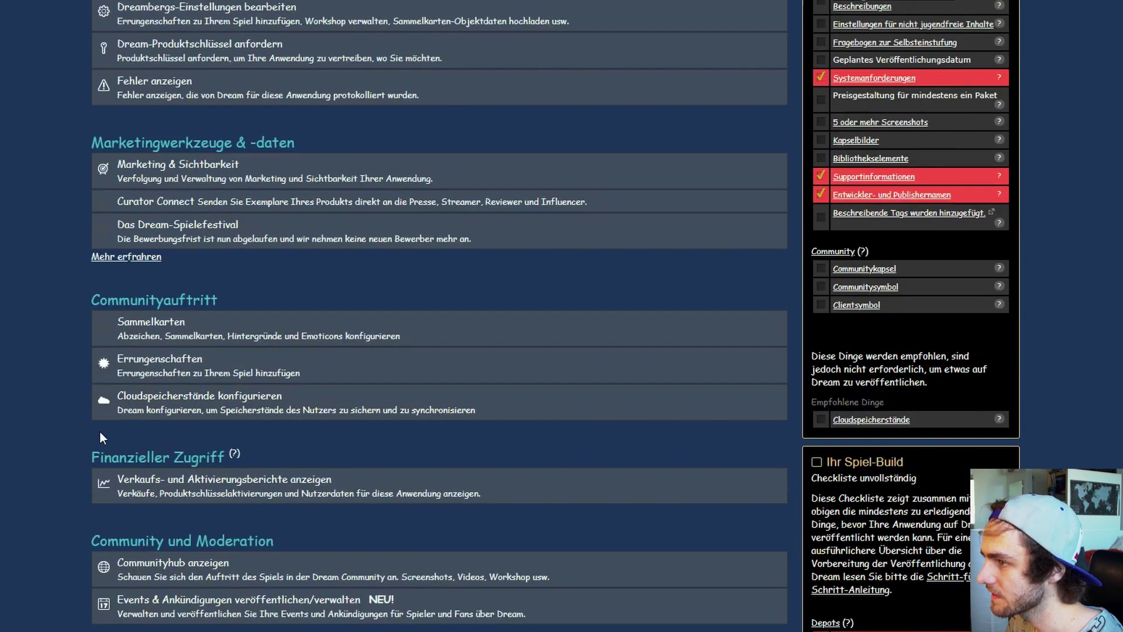
scroll(1023, 418, up, 1)
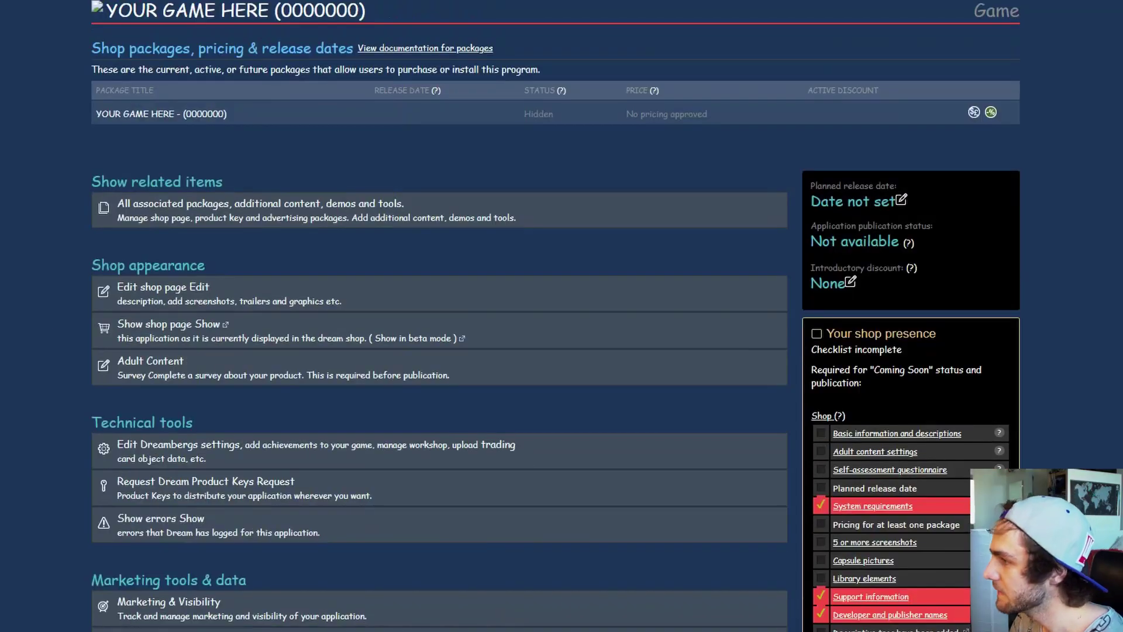
scroll(790, 509, down, 3)
scroll(351, 510, down, 2)
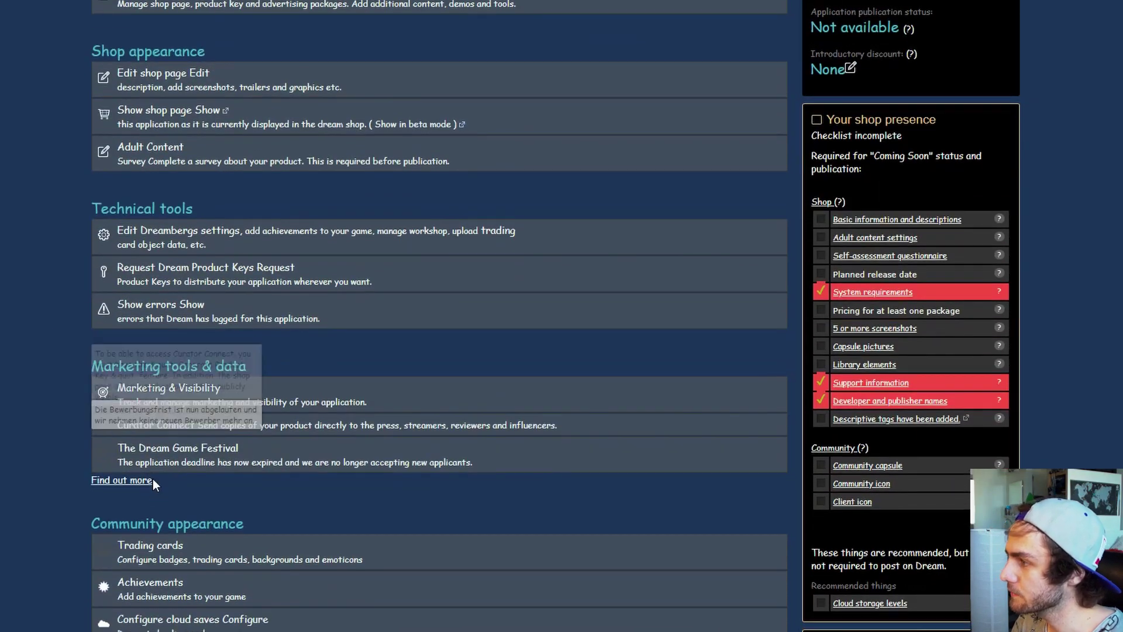
scroll(119, 508, up, 5)
scroll(762, 216, down, 7)
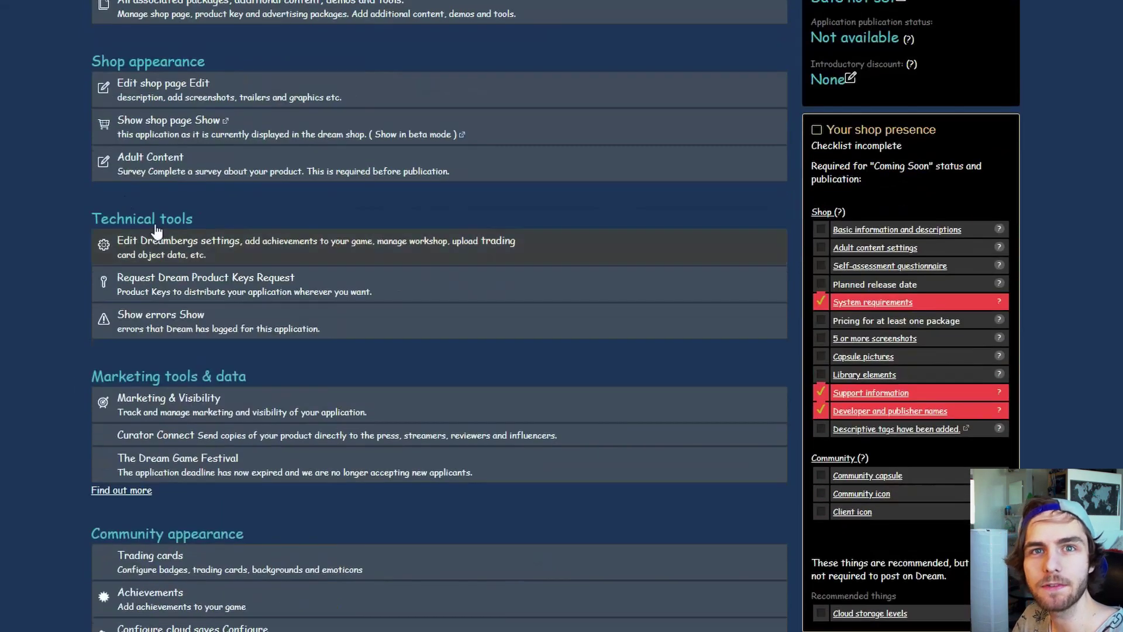
scroll(819, 323, down, 4)
scroll(819, 323, up, 4)
scroll(820, 461, down, 4)
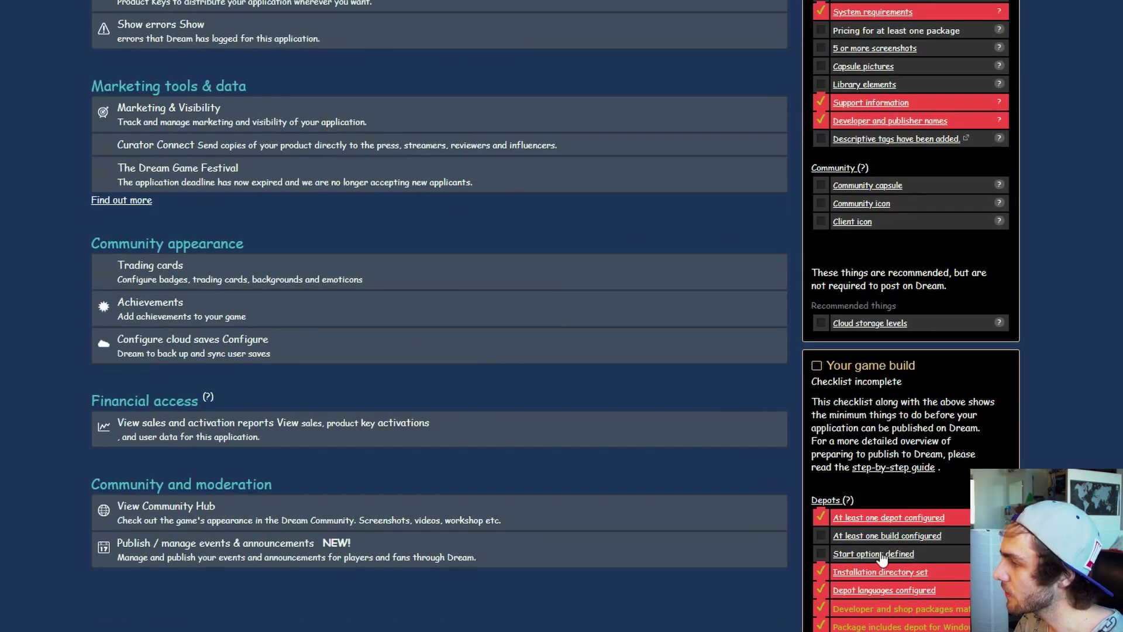
scroll(805, 597, down, 1)
scroll(644, 603, down, 1)
scroll(641, 605, up, 4)
scroll(456, 494, up, 3)
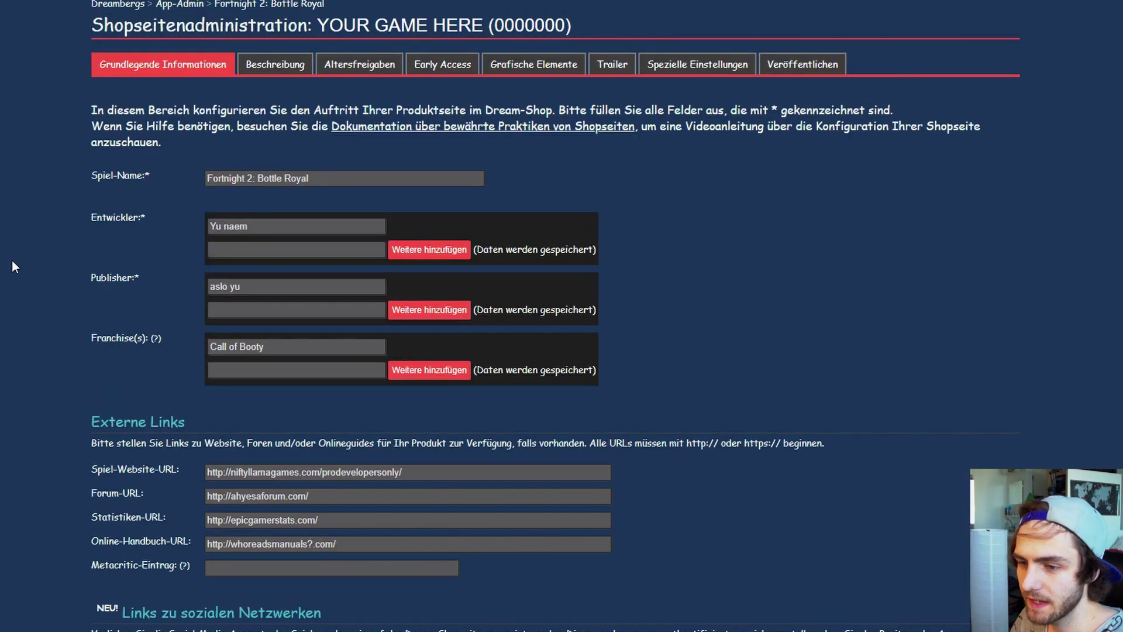
Reach the General information form under Edit shop page and review its keywords and platforms
right_click(11, 261)
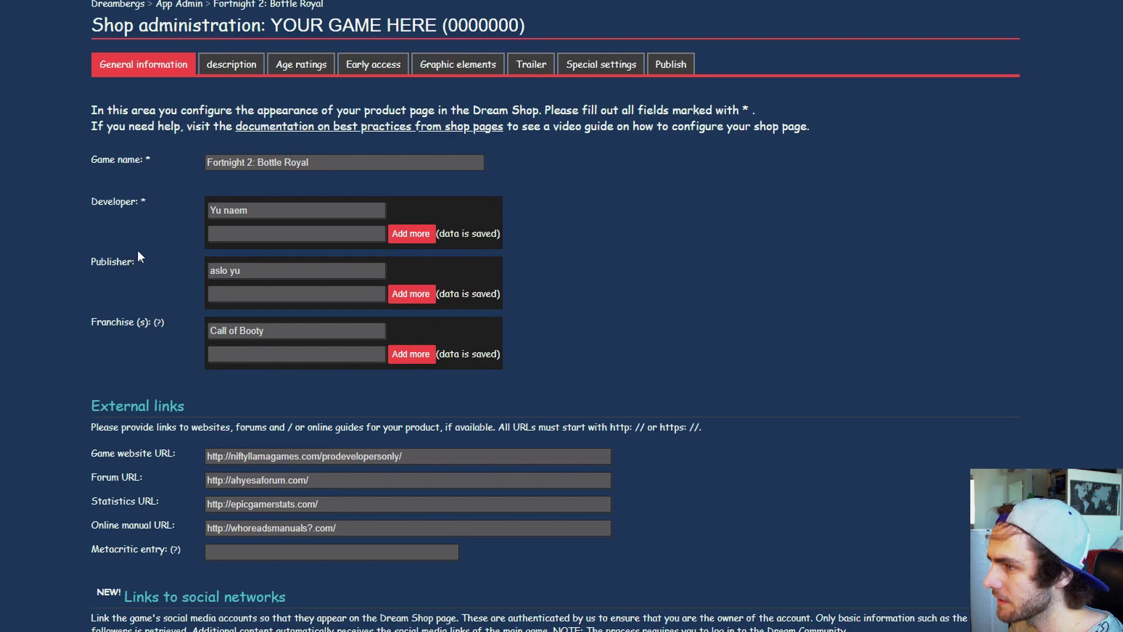
scroll(114, 261, down, 1)
scroll(116, 189, up, 1)
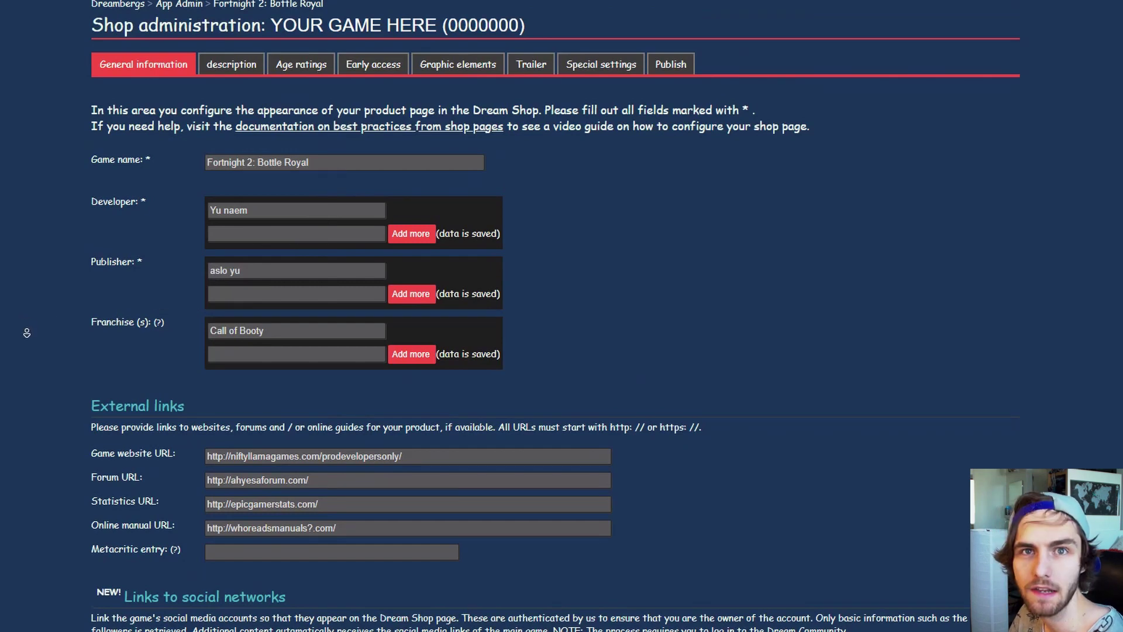
scroll(27, 332, down, 1)
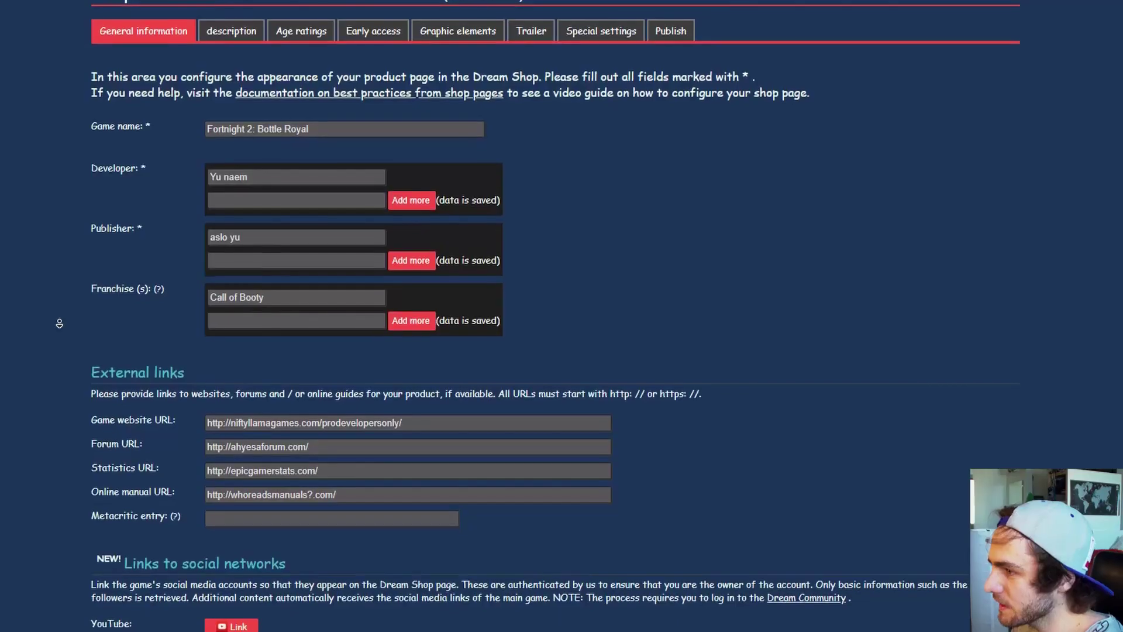
scroll(58, 337, down, 1)
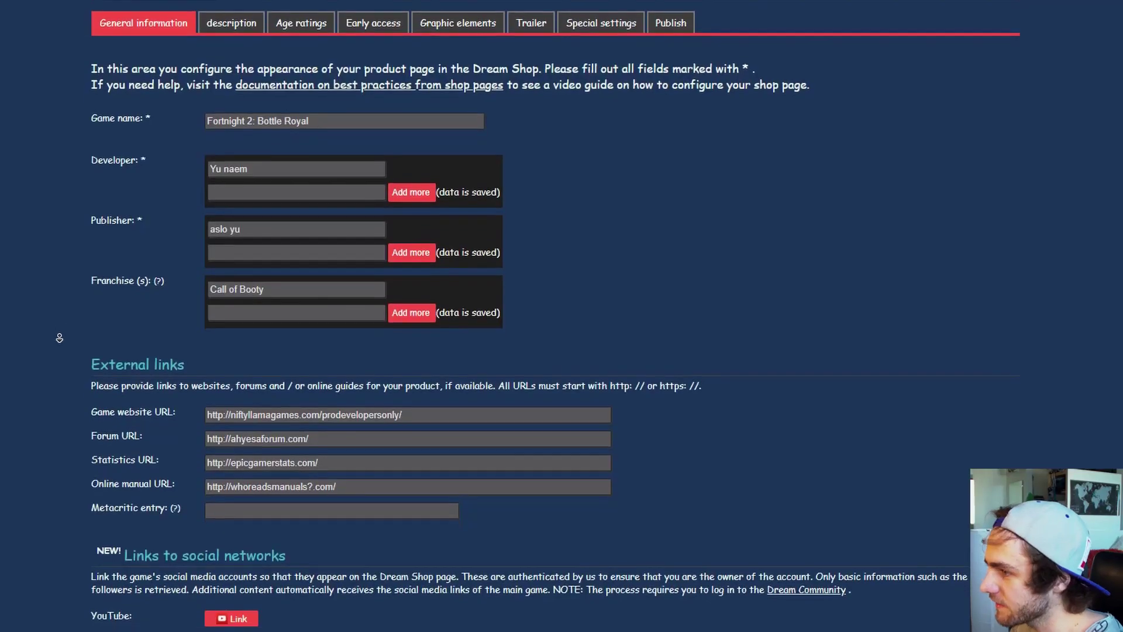
scroll(59, 337, down, 3)
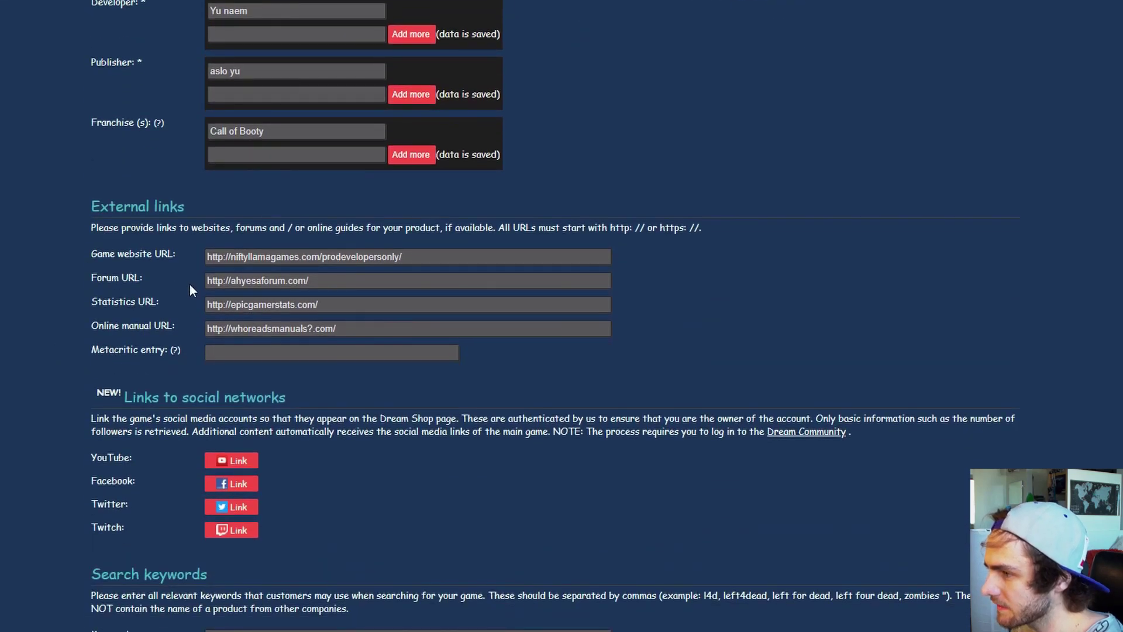
drag(189, 285, 173, 359)
click(62, 325)
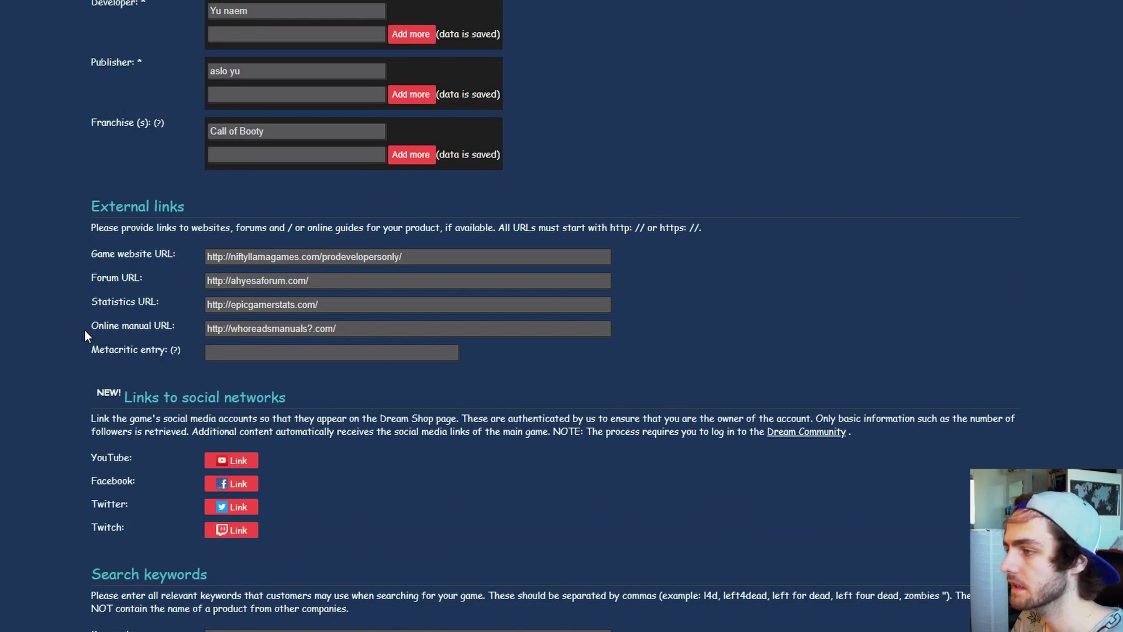
scroll(84, 330, down, 3)
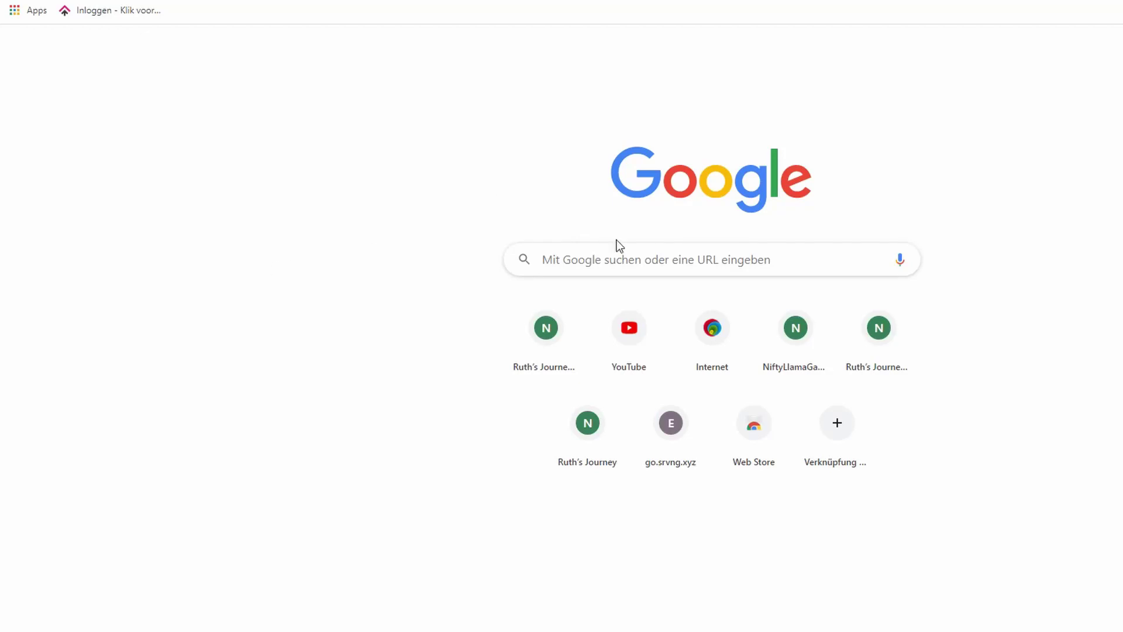
text(xljkbclwqibdehsalnds)
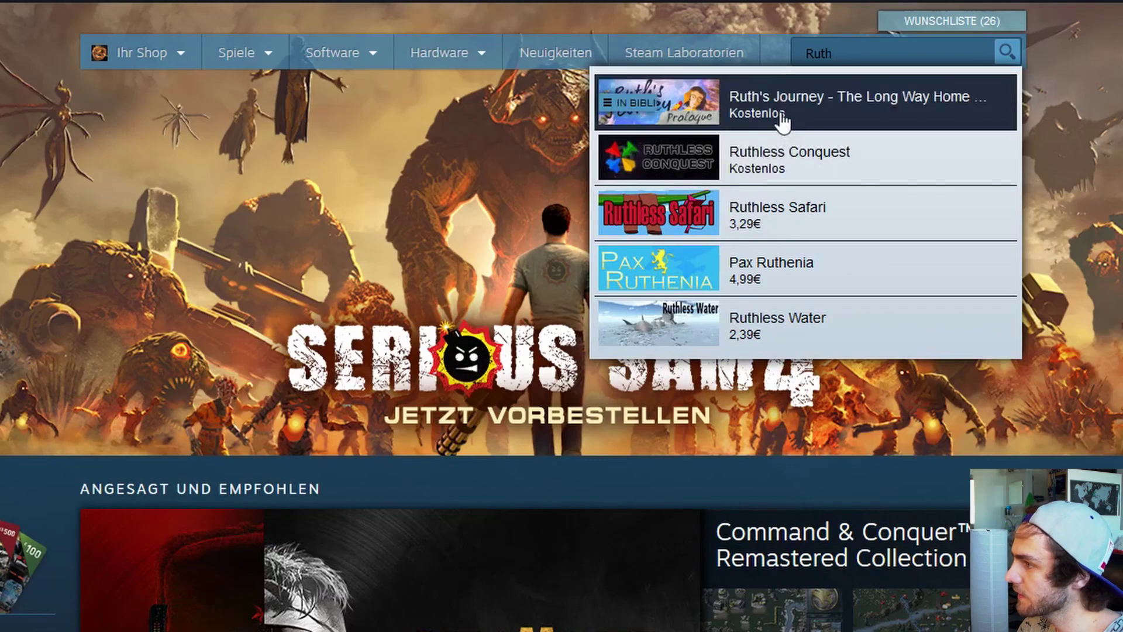
Pick Ruth's Journey from the Steam store search suggestions
click(780, 120)
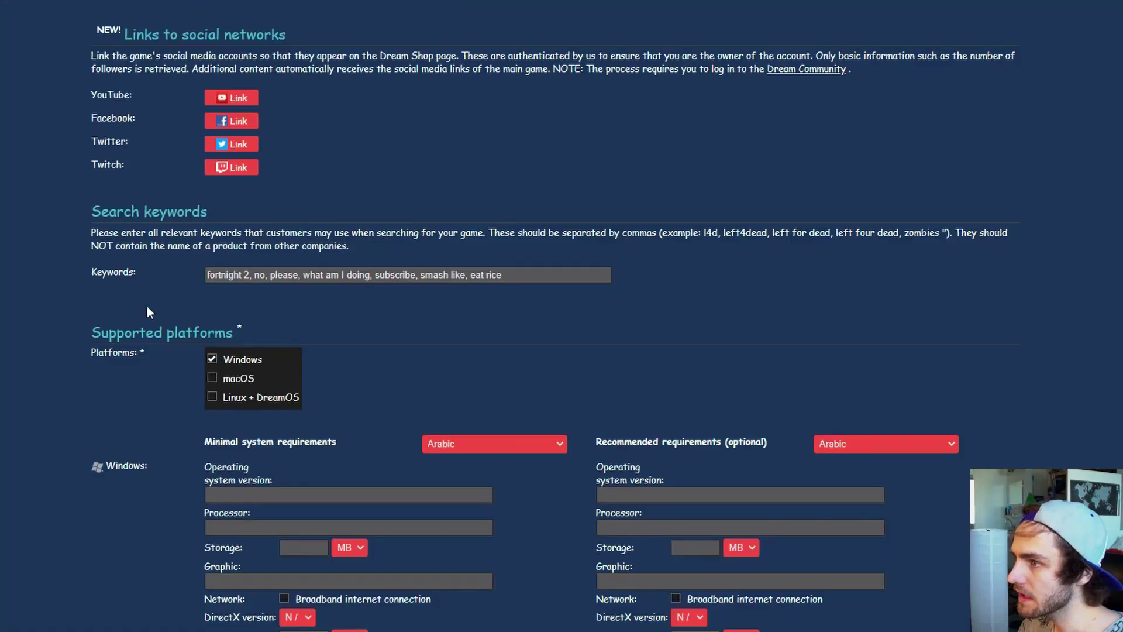
scroll(59, 316, down, 1)
scroll(127, 343, down, 1)
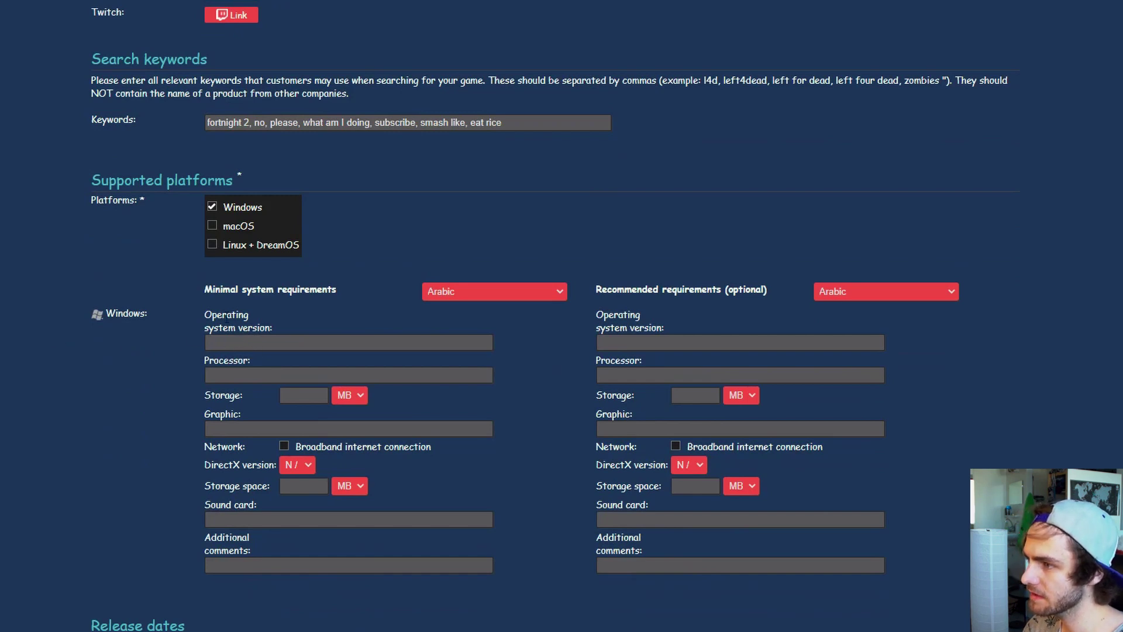
Add macOS and Linux + DreamOS as supported platforms alongside Windows
click(212, 245)
scroll(211, 251, down, 2)
click(211, 100)
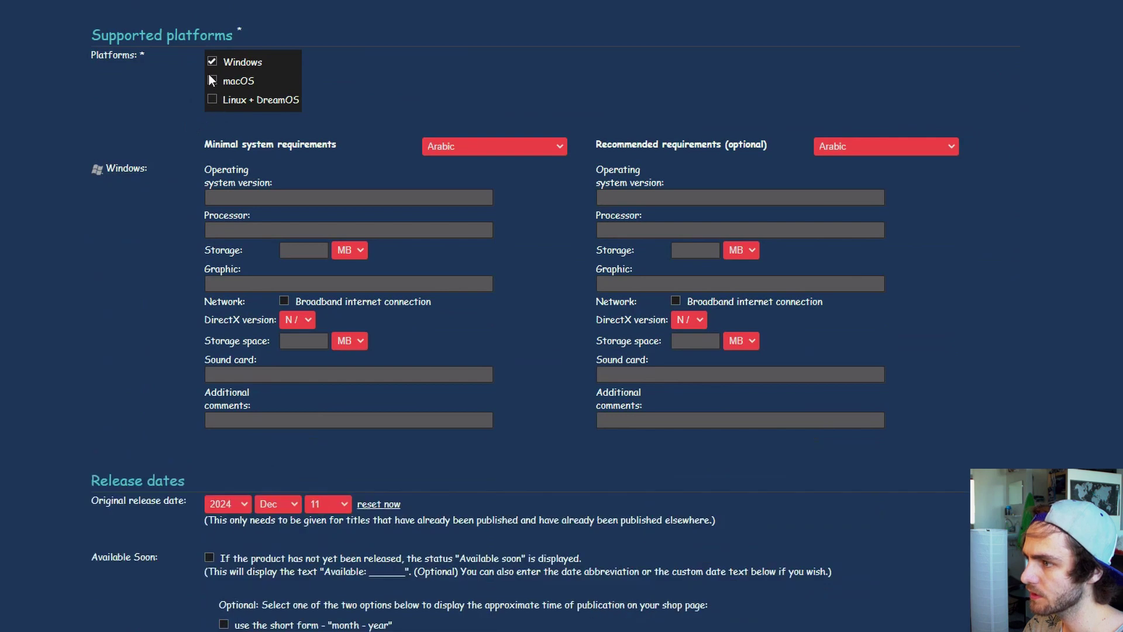
click(212, 80)
click(212, 100)
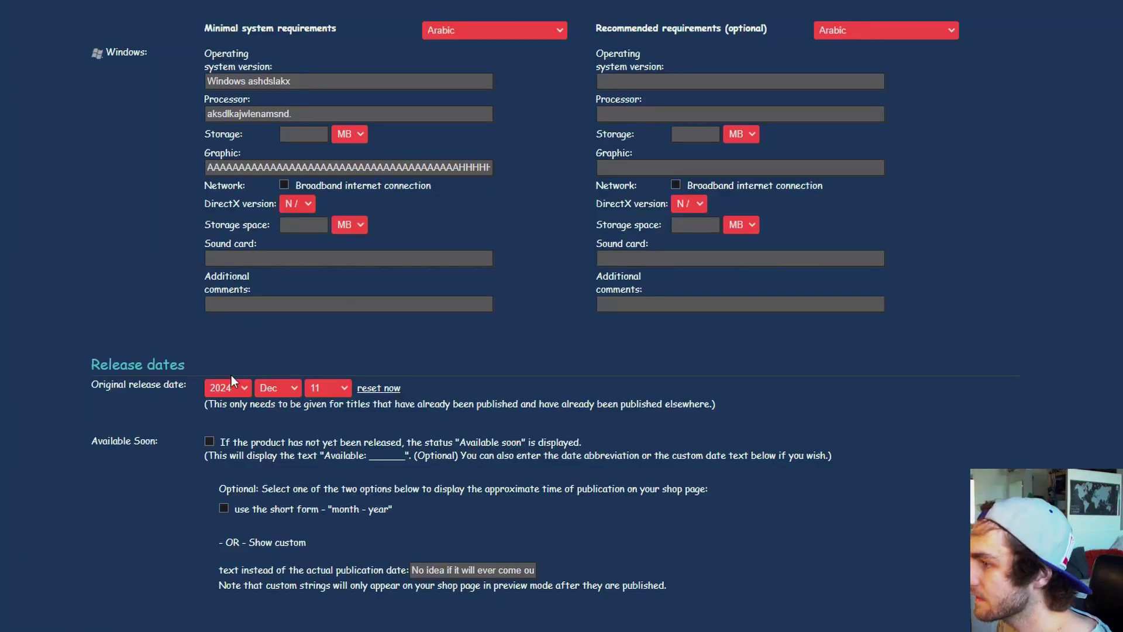
Set the release date to 12 Dec 2024 with custom text saying it may never come out
click(237, 386)
click(225, 418)
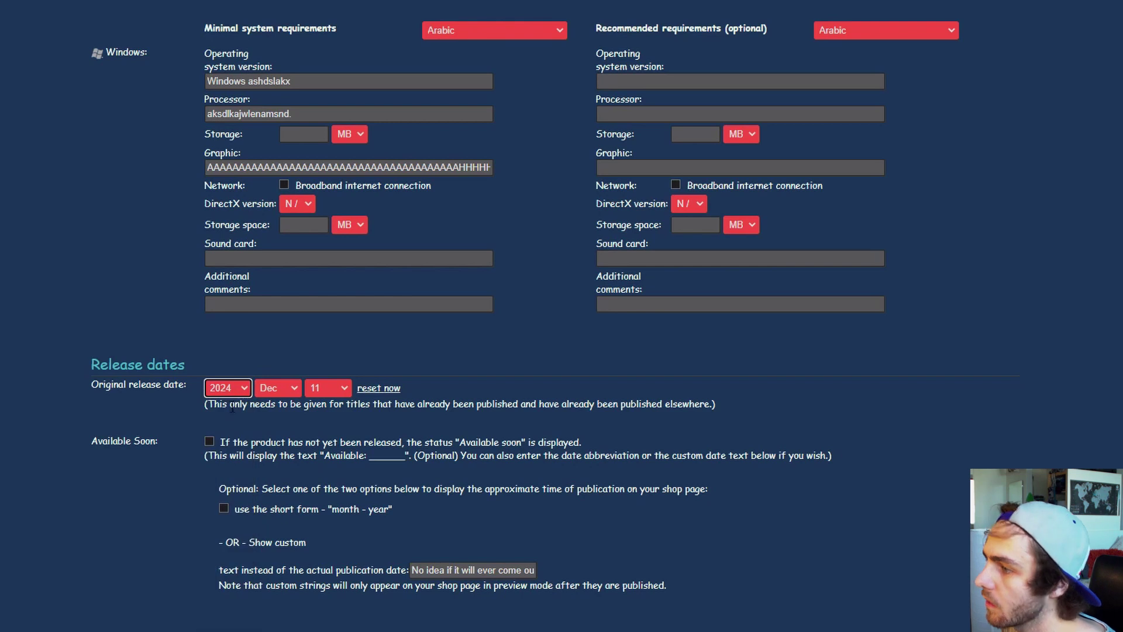
click(284, 388)
click(277, 547)
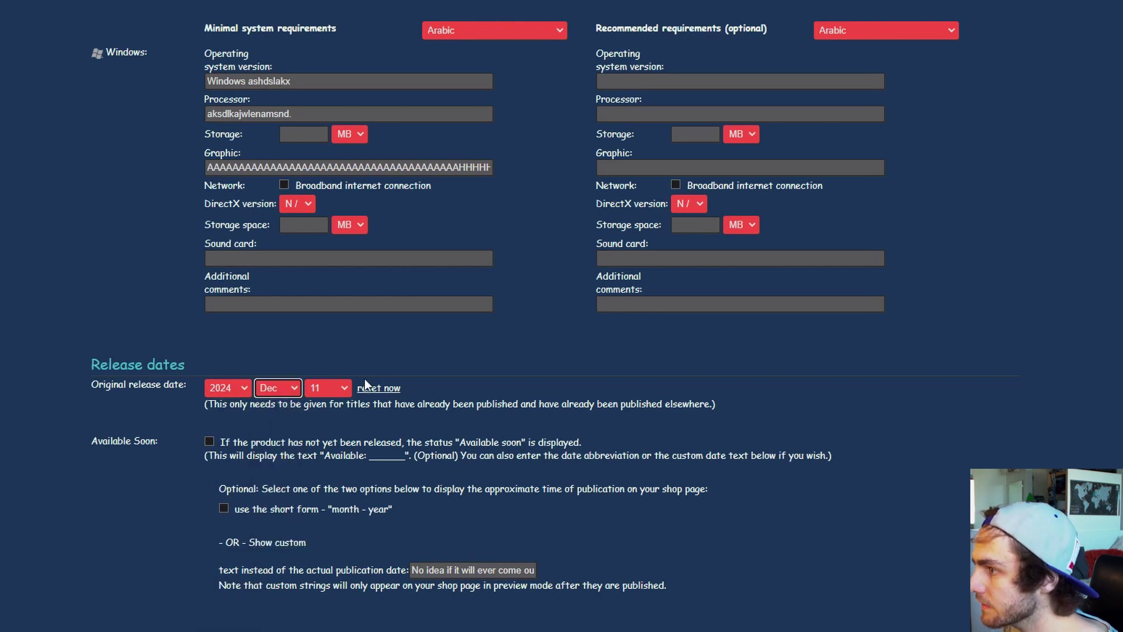
click(338, 387)
click(322, 549)
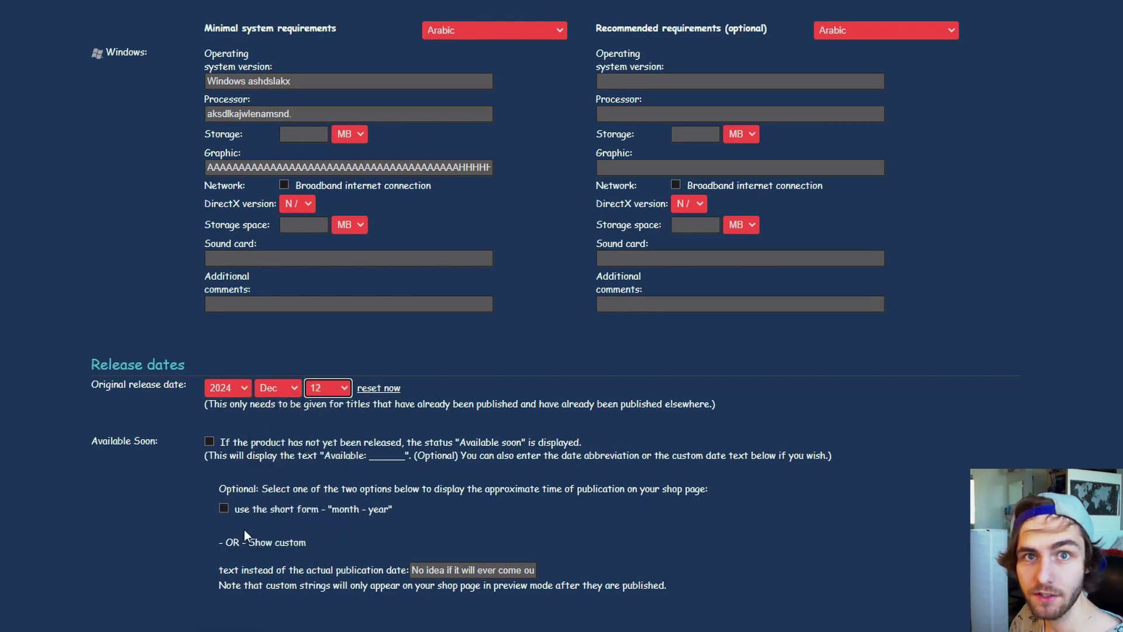
scroll(6, 475, down, 2)
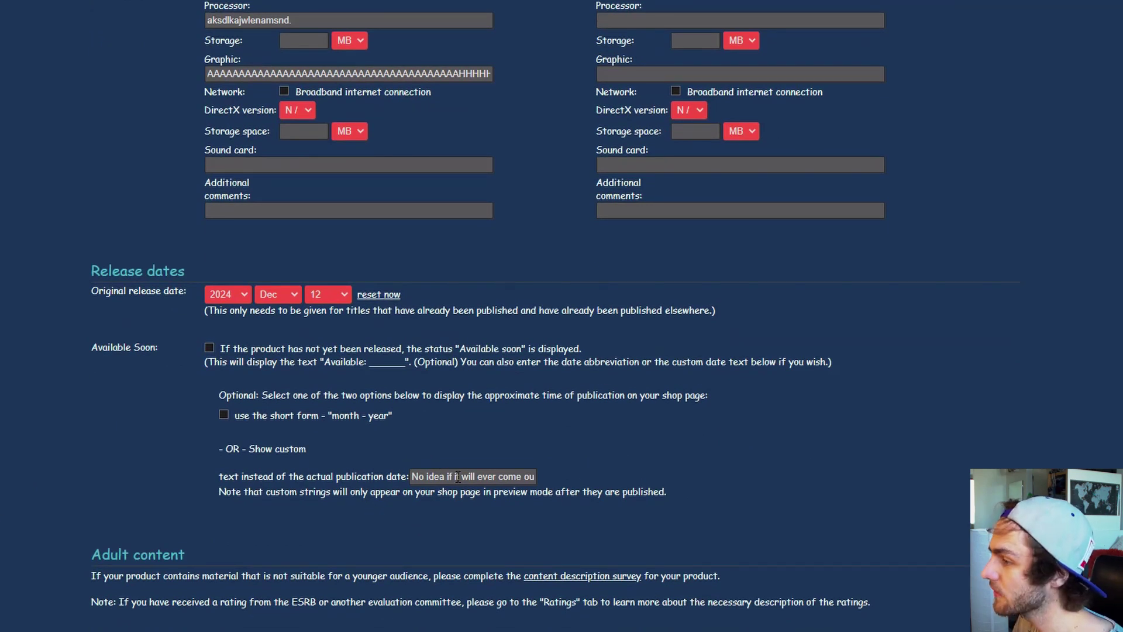
key(ctrl+Right)
key(ctrl+Right)
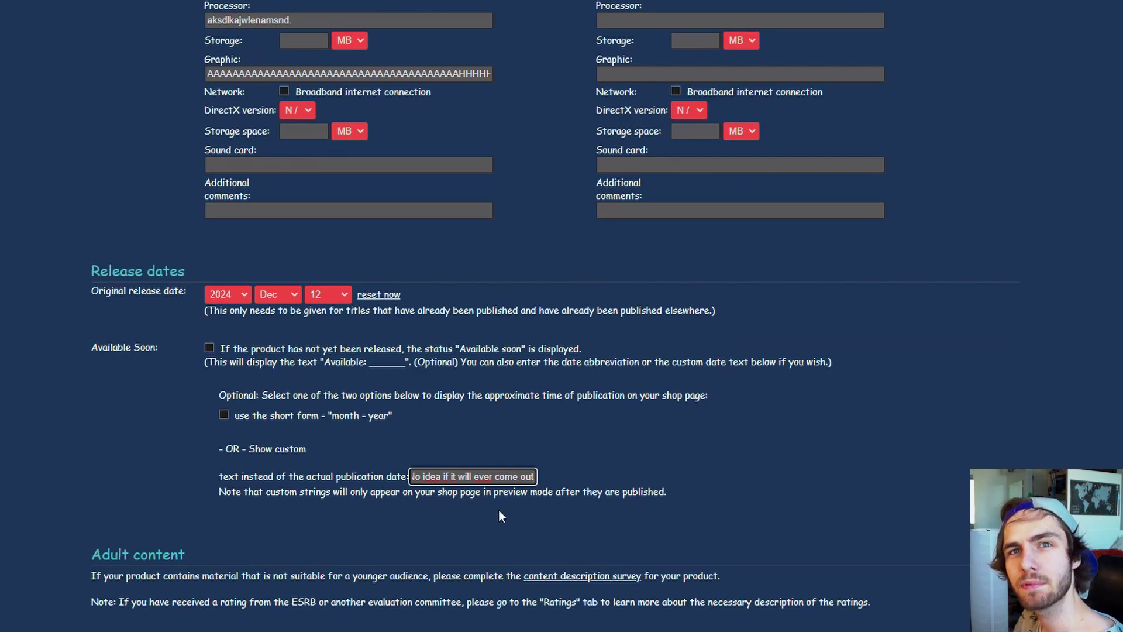
click(438, 509)
scroll(437, 508, down, 3)
scroll(398, 489, down, 2)
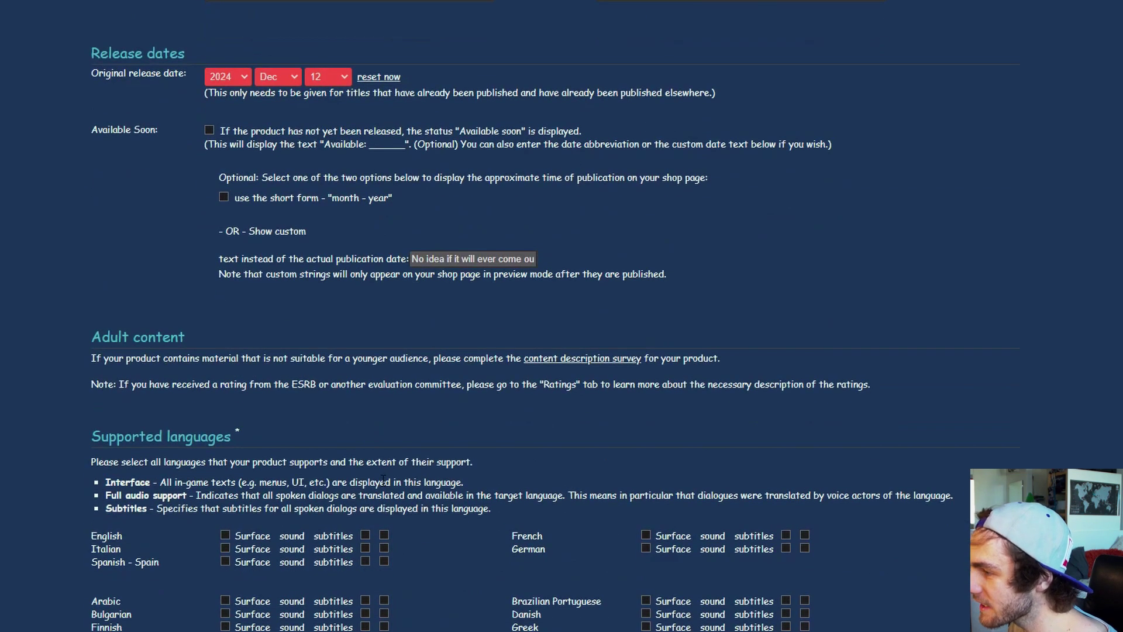
scroll(384, 481, up, 3)
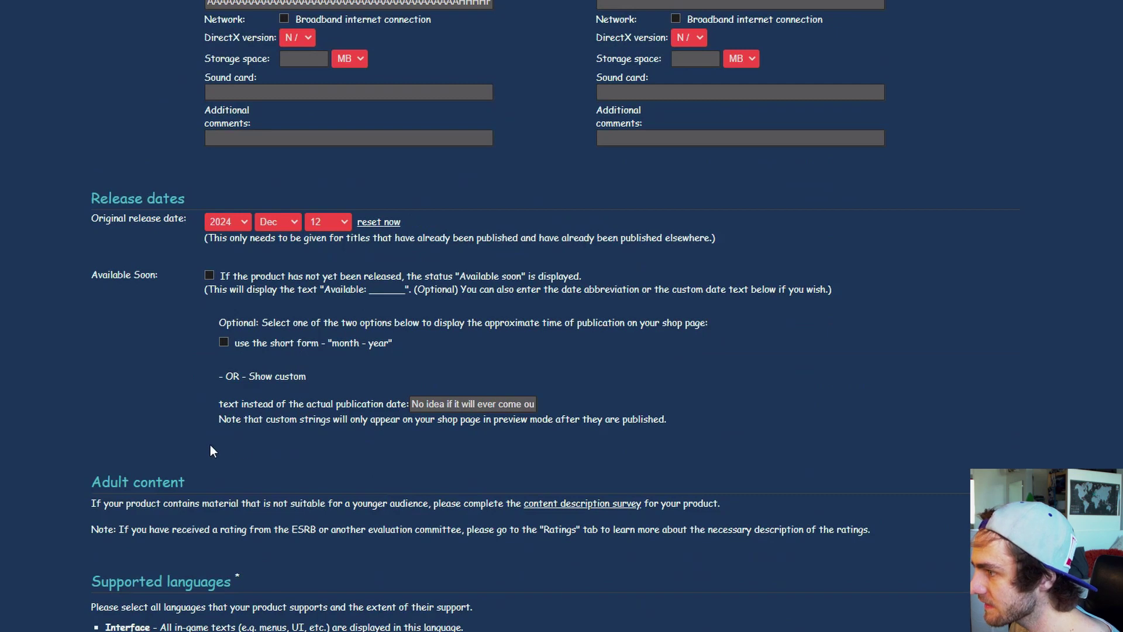
scroll(210, 450, down, 5)
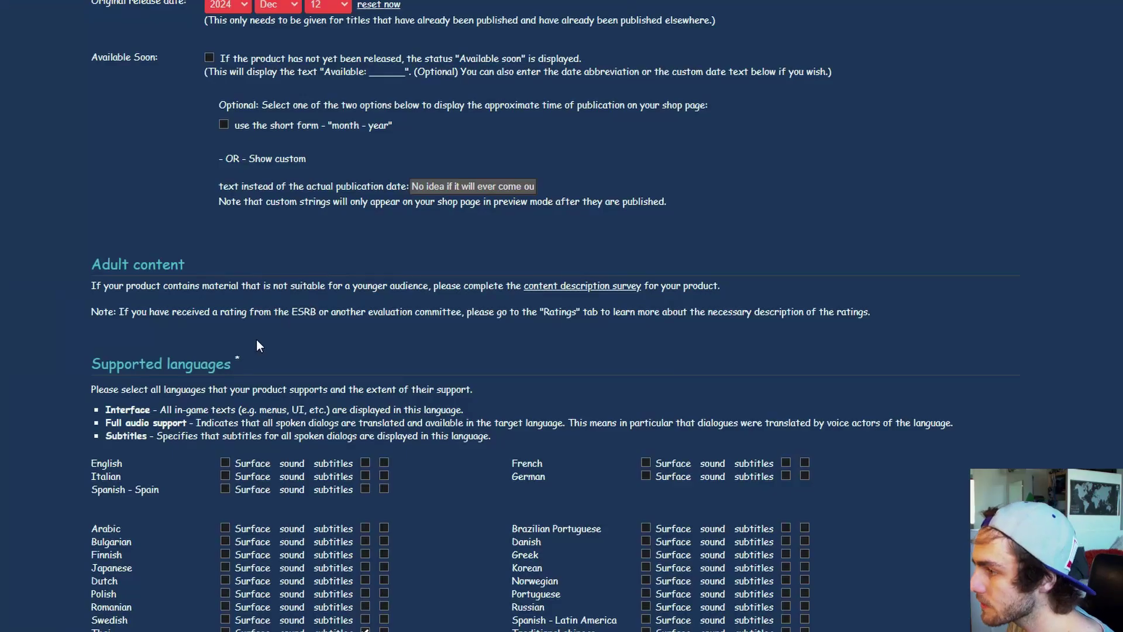
scroll(256, 339, down, 3)
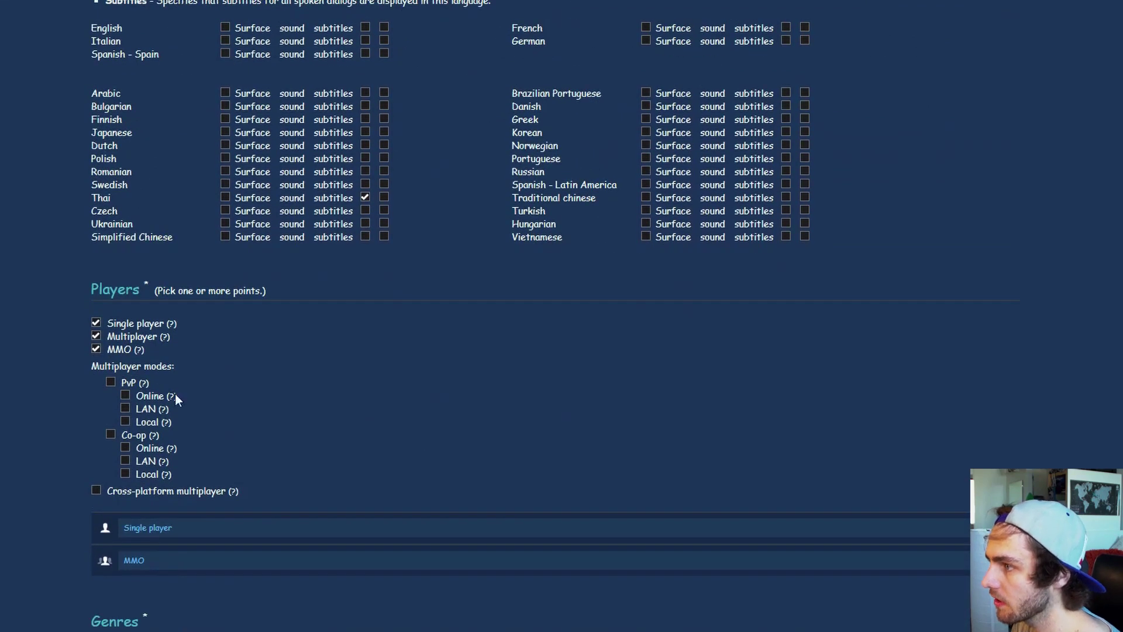
Enable online and LAN PvP multiplayer modes and keep MMO as the primary genre
click(125, 396)
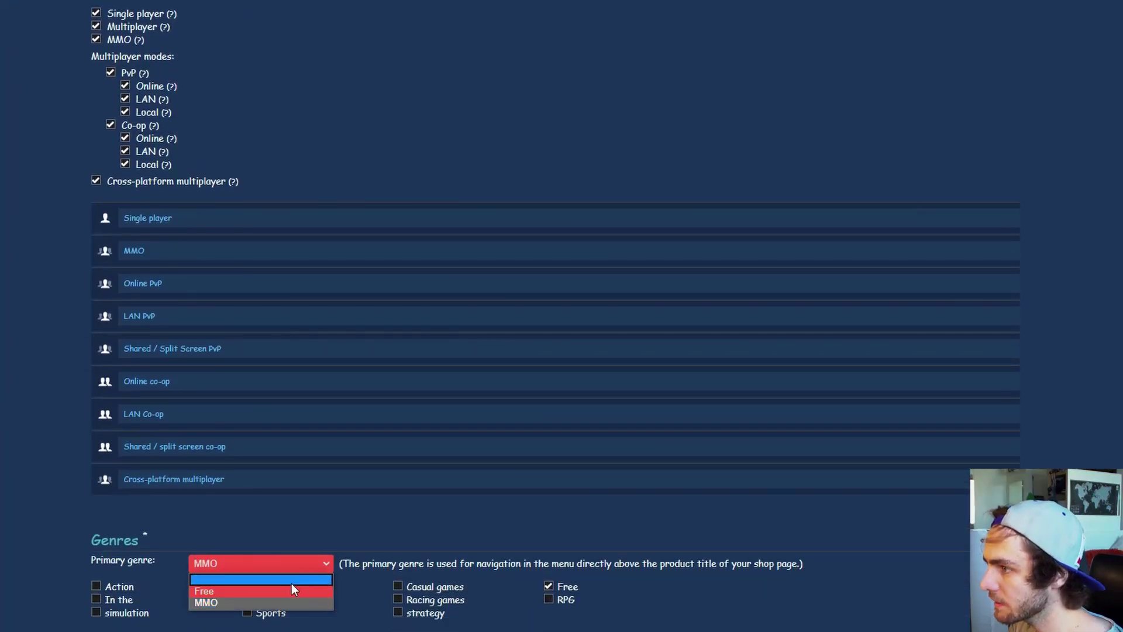
click(277, 601)
scroll(276, 597, down, 2)
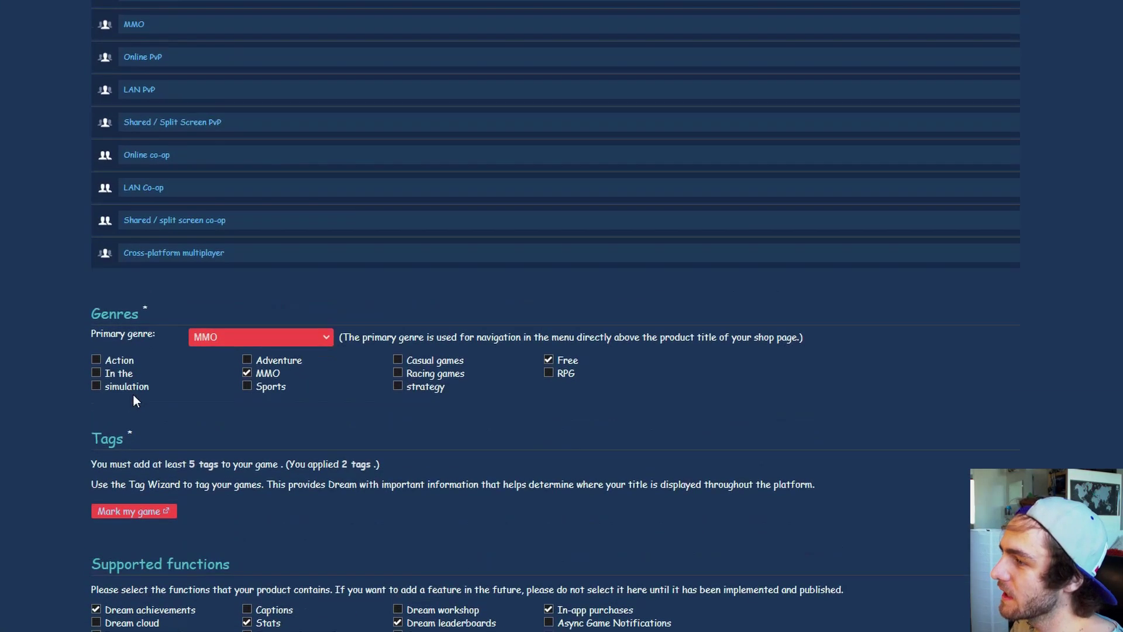
scroll(613, 421, down, 1)
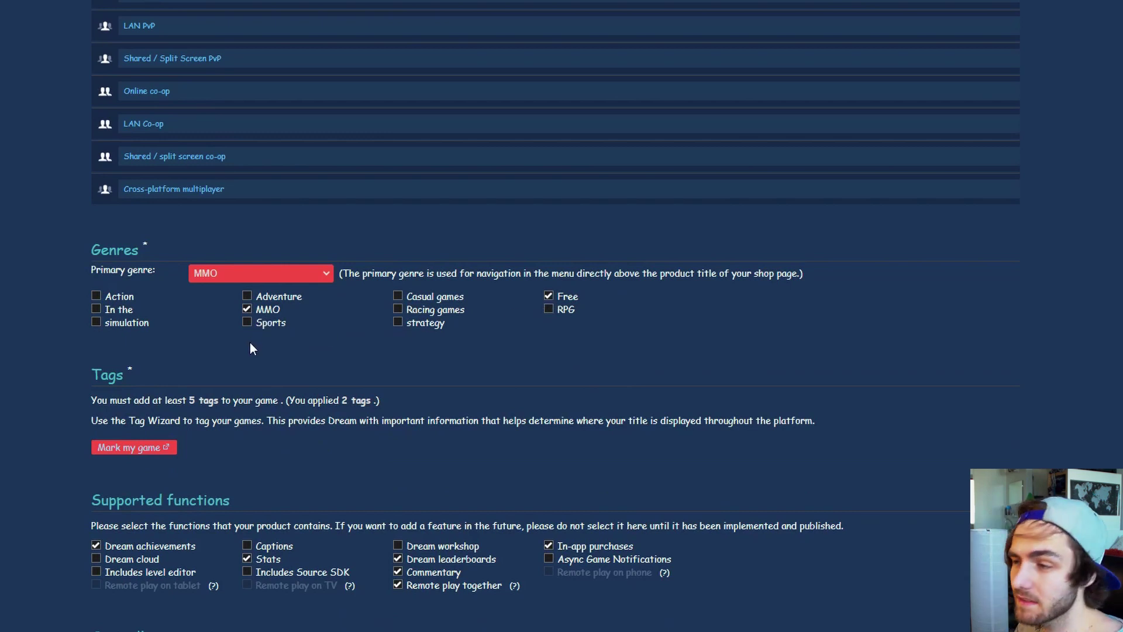
scroll(246, 342, down, 1)
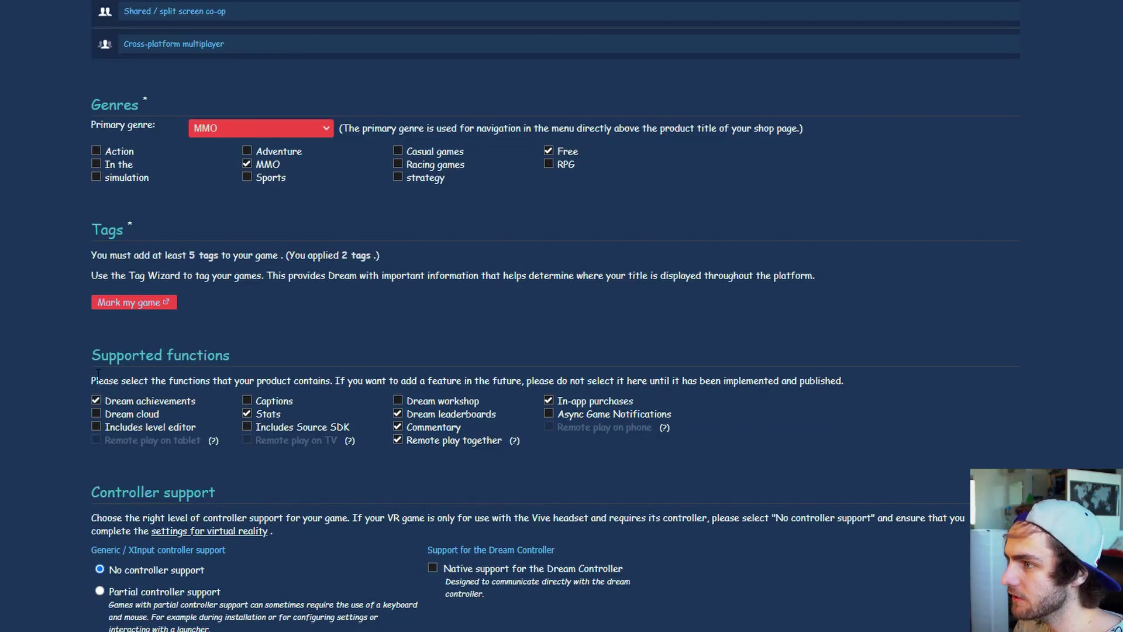
scroll(80, 360, down, 3)
scroll(84, 262, down, 2)
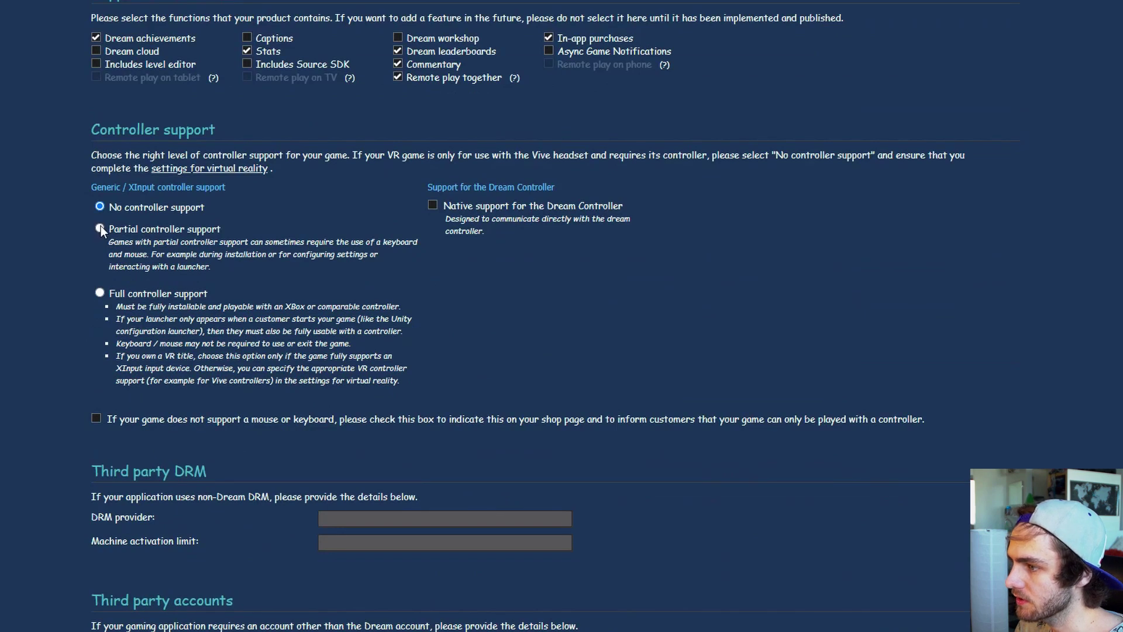
click(100, 293)
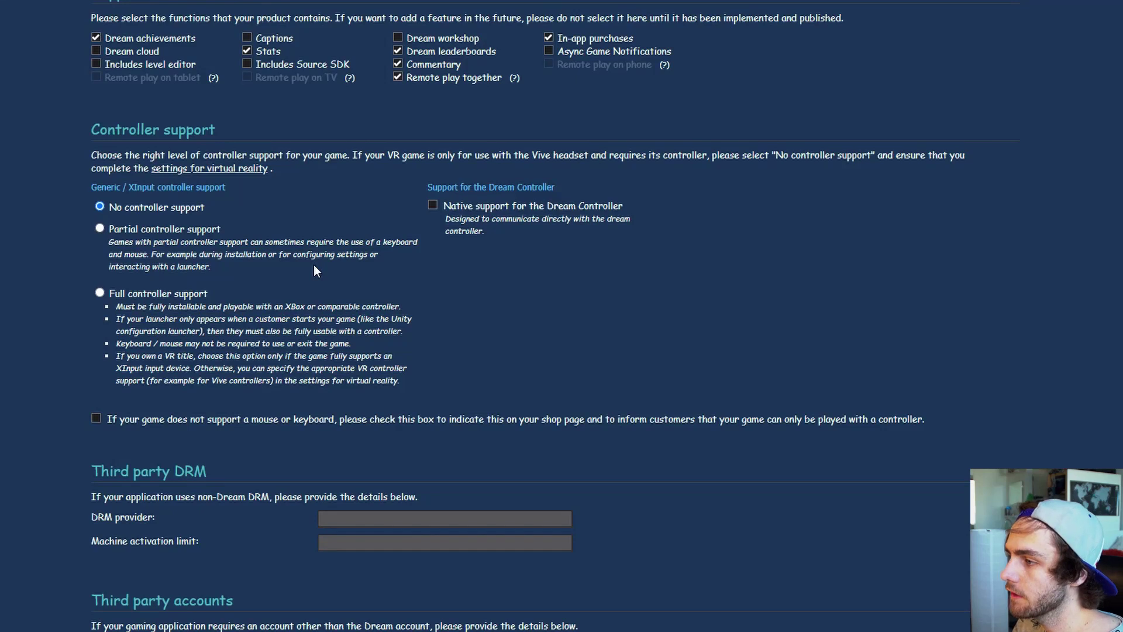
scroll(313, 264, down, 3)
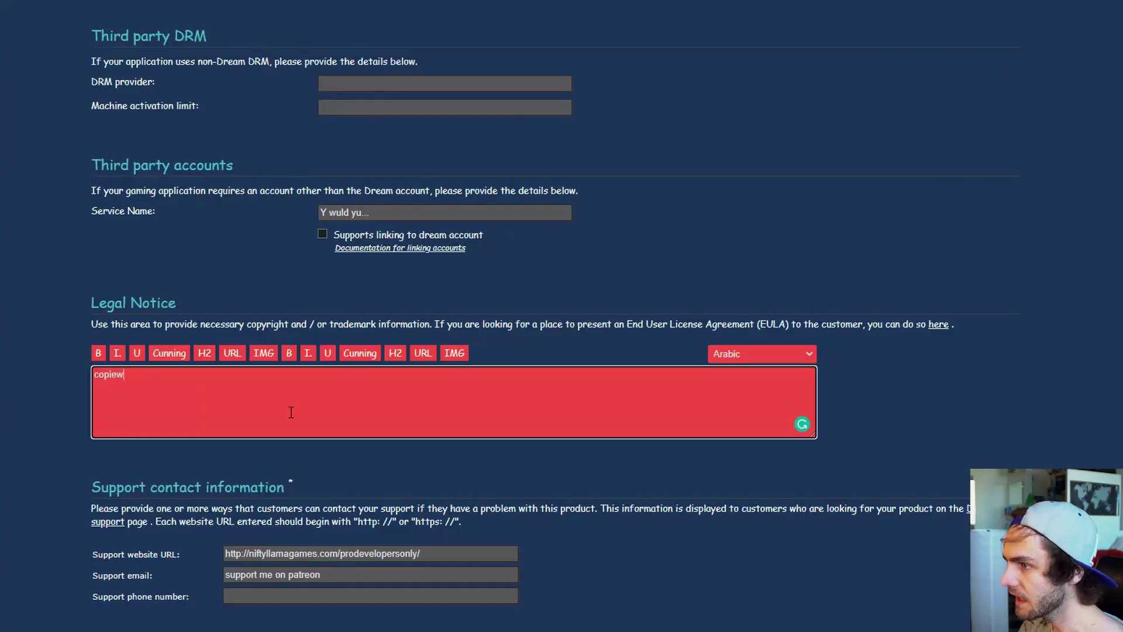
text(ed by you)
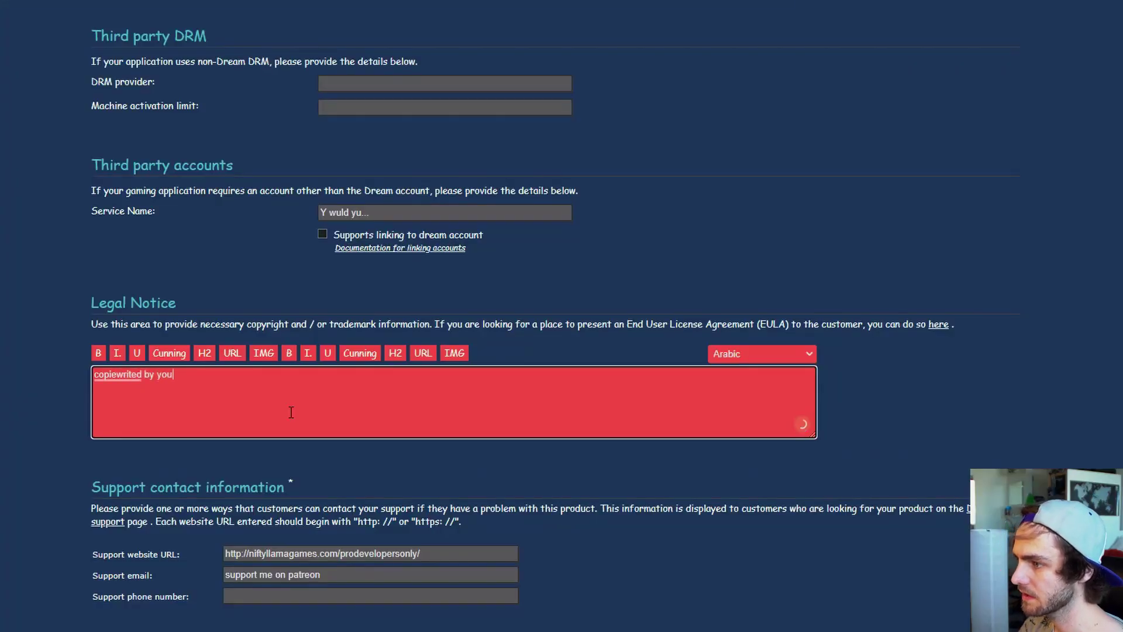
text(r name)
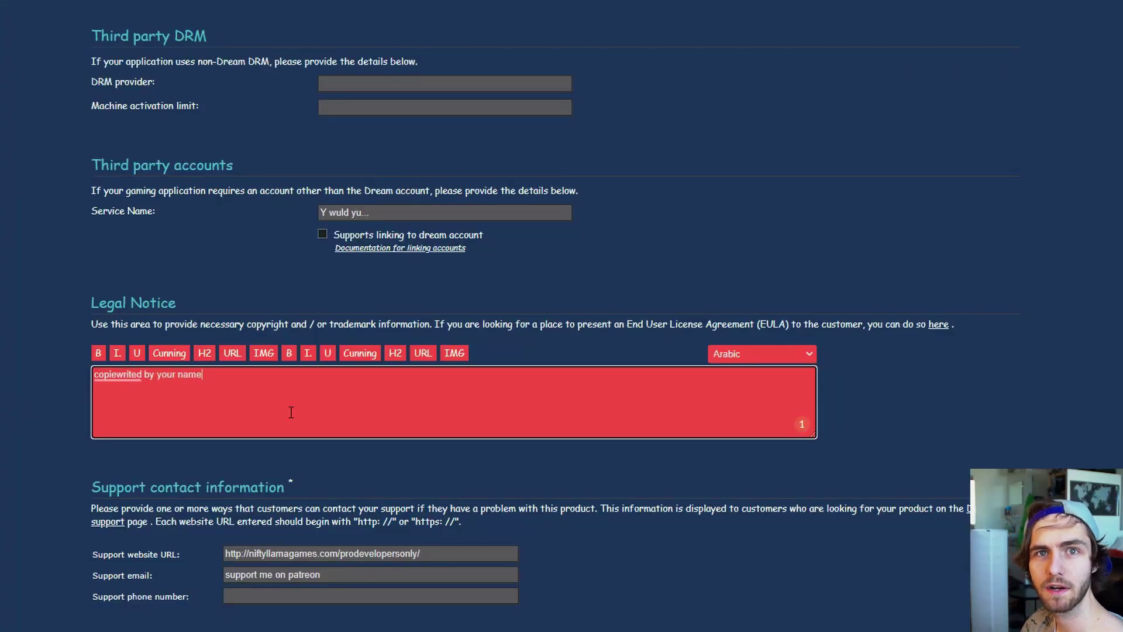
text( or your company)
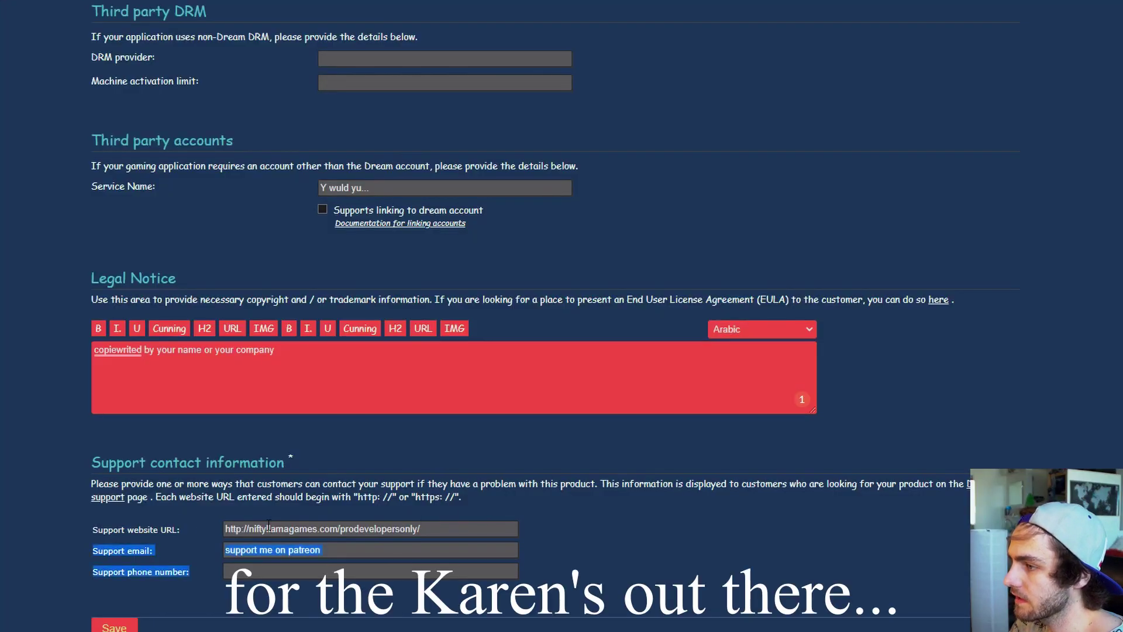
Review the Support contact fields below the Legal Notice editor
click(456, 532)
click(256, 550)
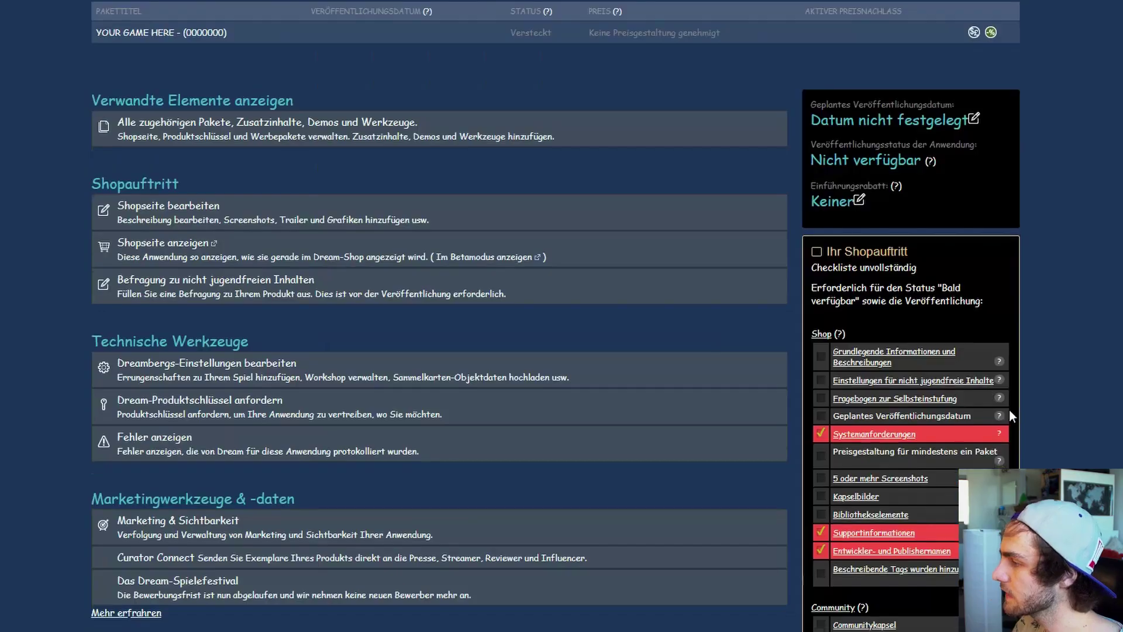
scroll(1010, 410, down, 3)
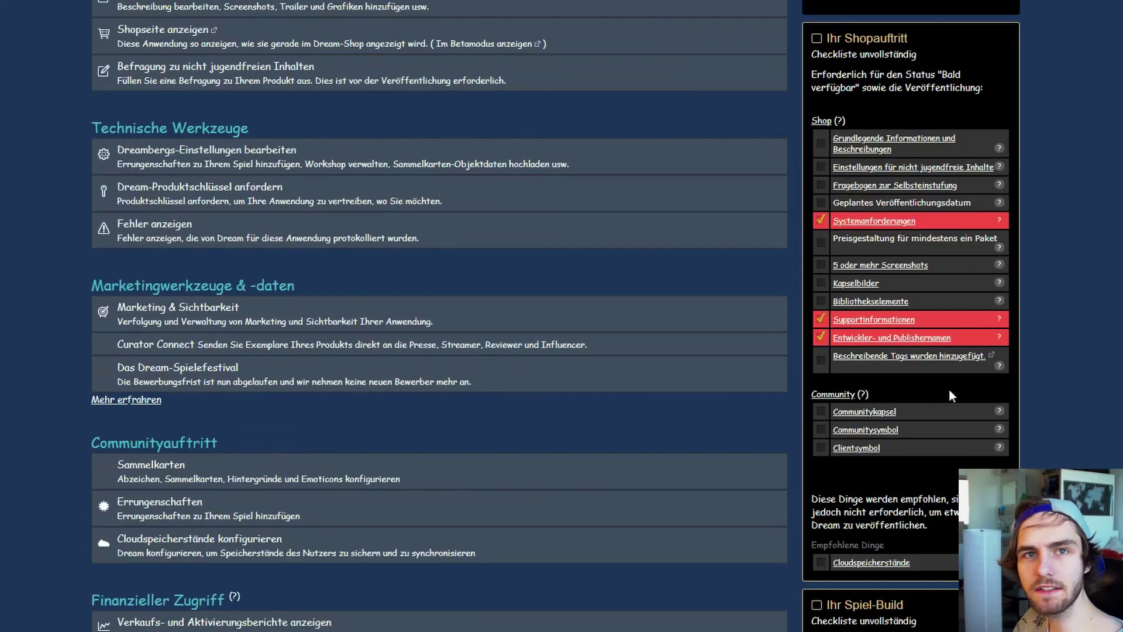
Enter Fortnight 2: Bottle Royal's store page administration and translate it into English
click(884, 148)
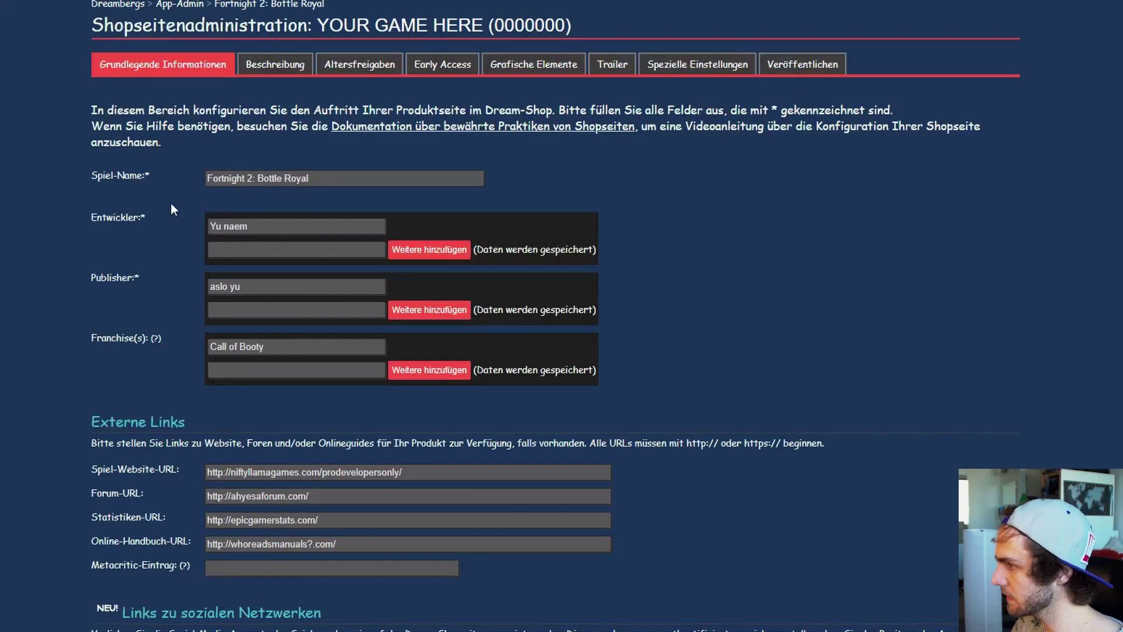
click(255, 74)
click(334, 74)
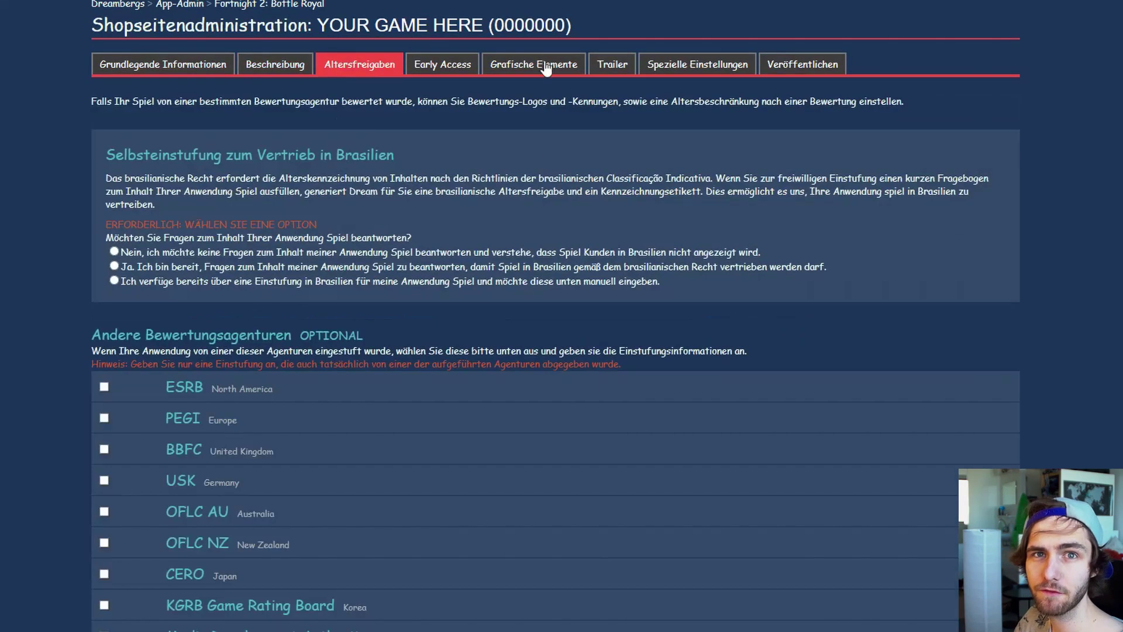
right_click(1071, 166)
click(1086, 285)
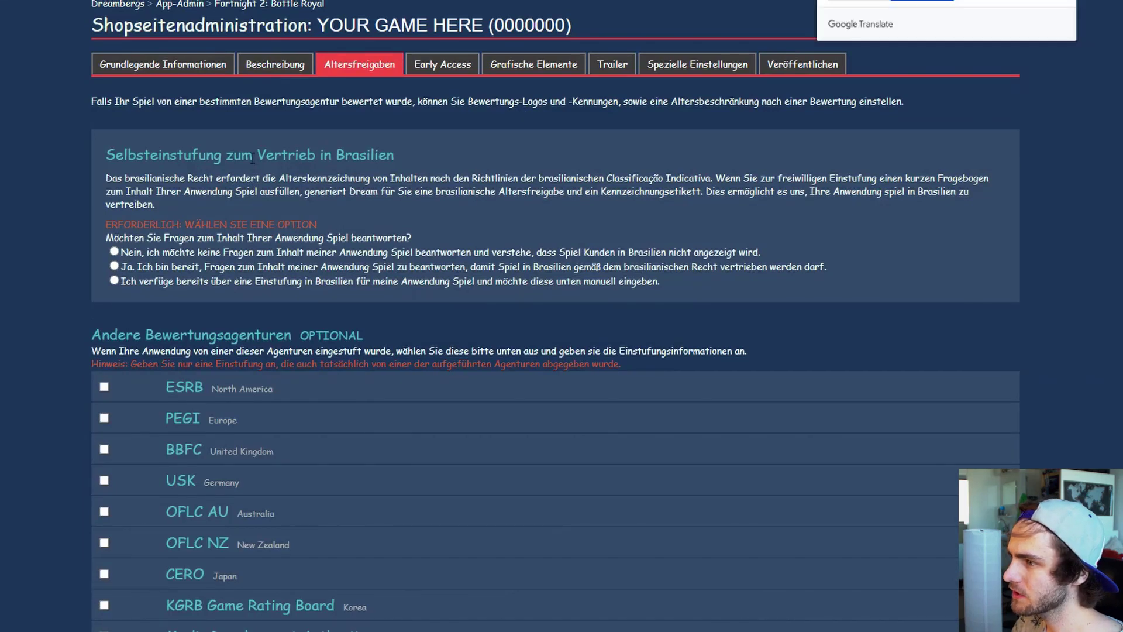
Look through the description, general, age ratings, early access, graphics and trailer sections
click(232, 66)
click(160, 75)
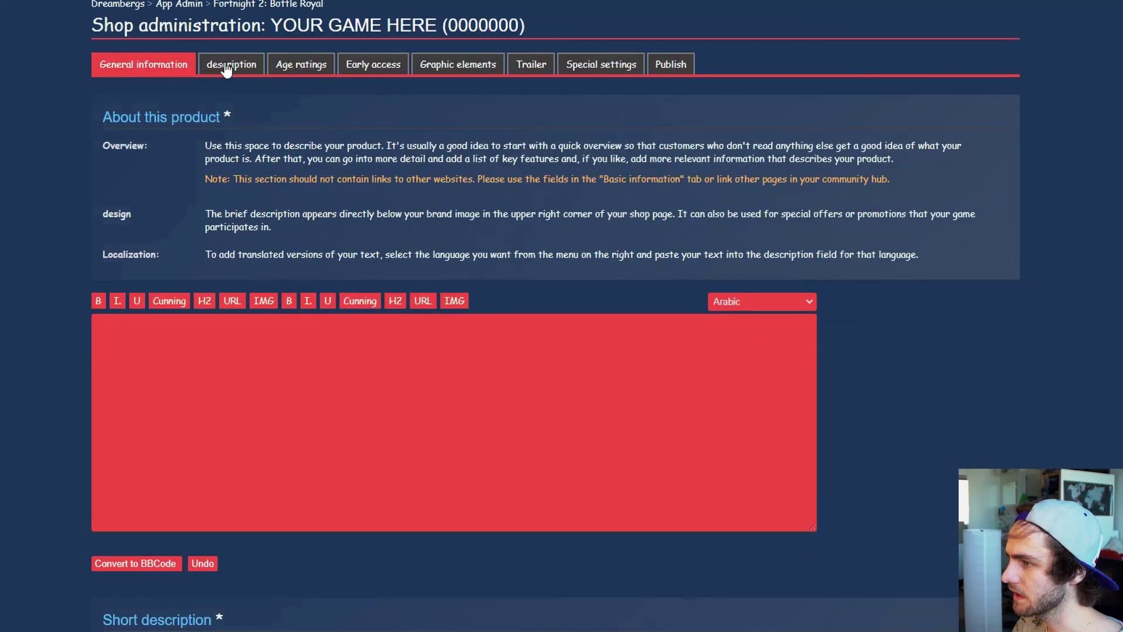
click(301, 67)
click(360, 63)
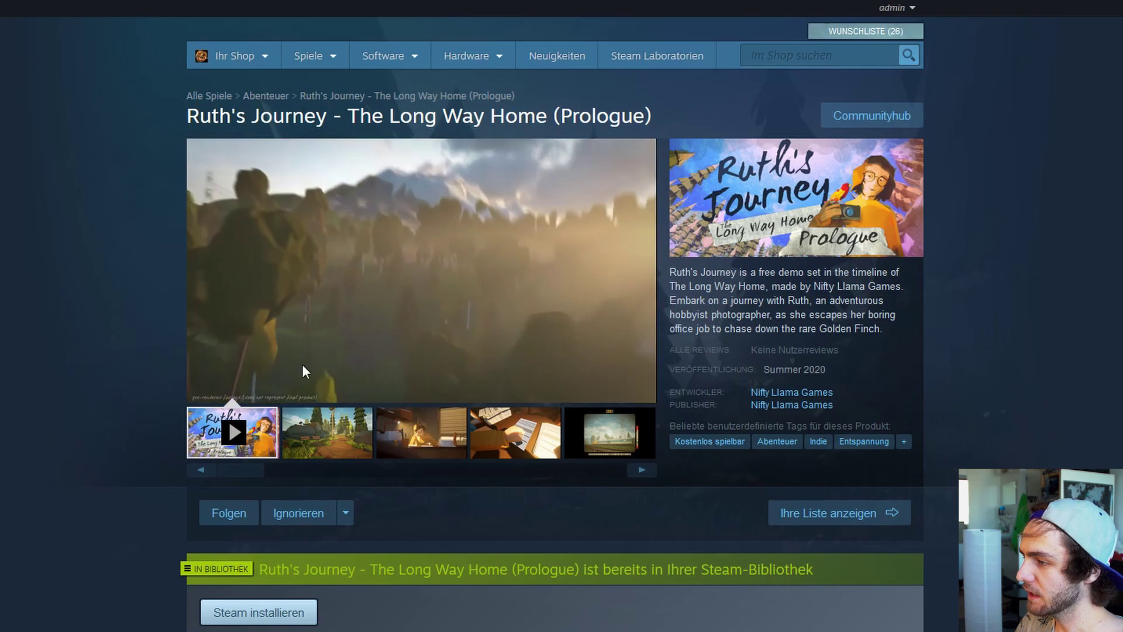
click(326, 433)
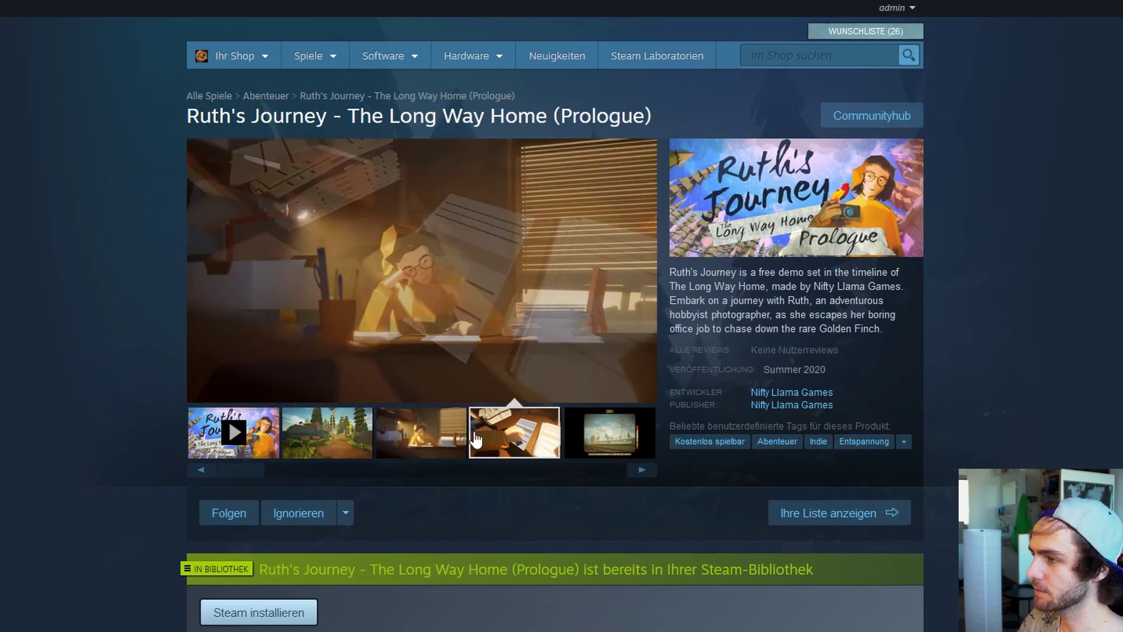
scroll(45, 371, down, 4)
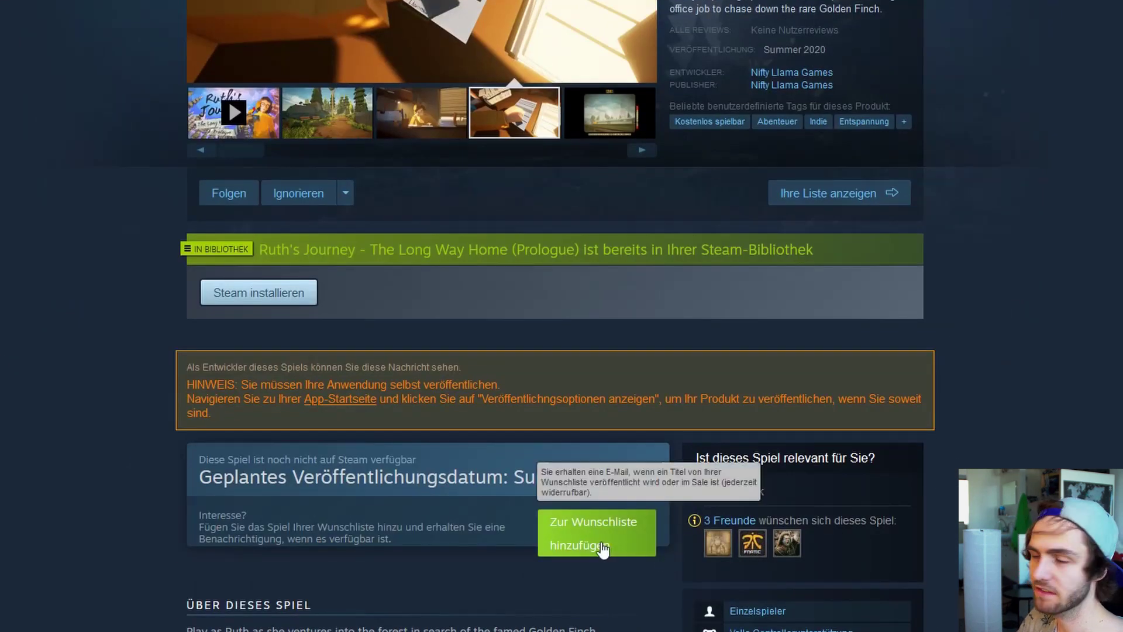
scroll(248, 501, down, 1)
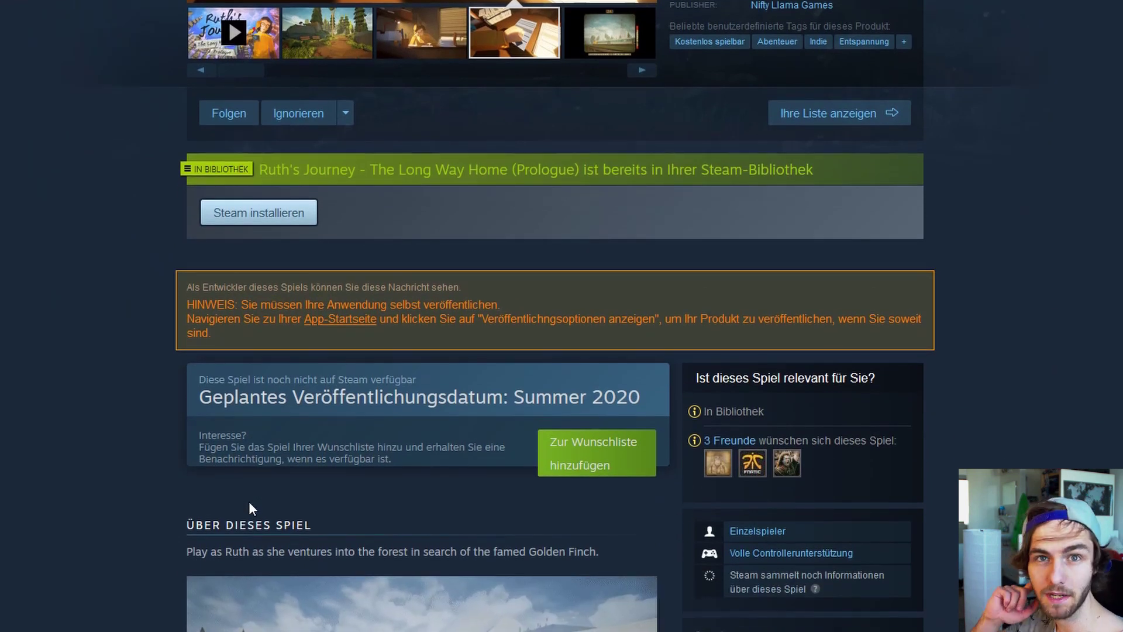